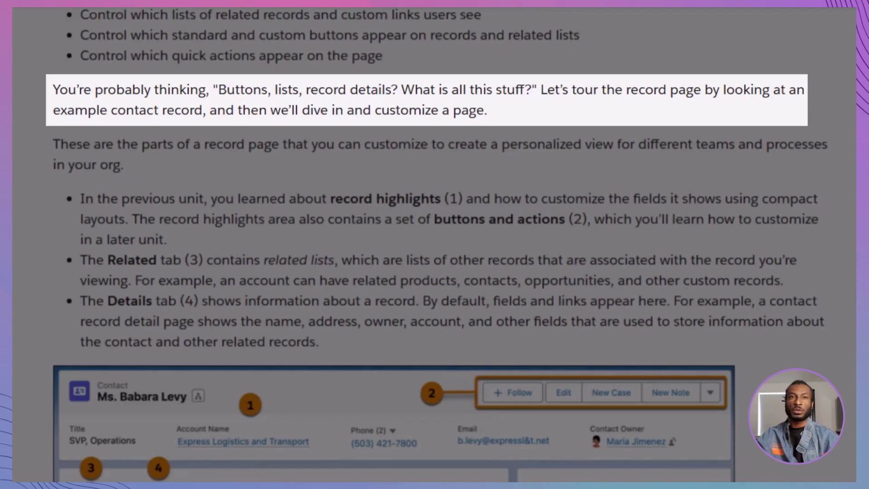
- Scroll down through the Trailhead unit content
scroll(434, 245, "down", 6)
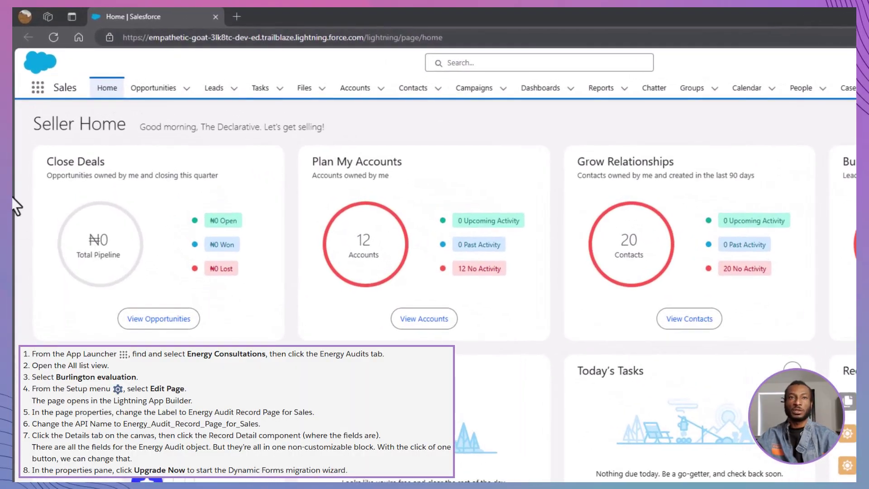
- Search 'energy' in the App Launcher and open Burlington Evaluation from the Energy Audits All view
left_click(39, 88)
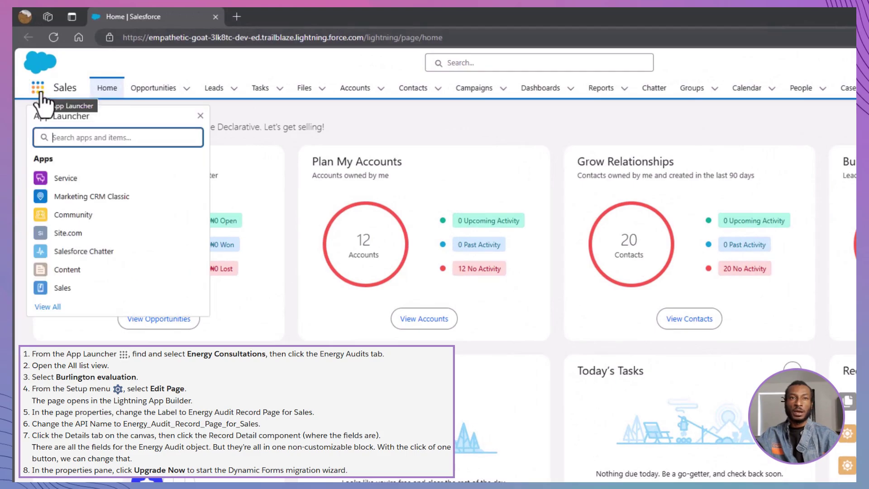
type("energy")
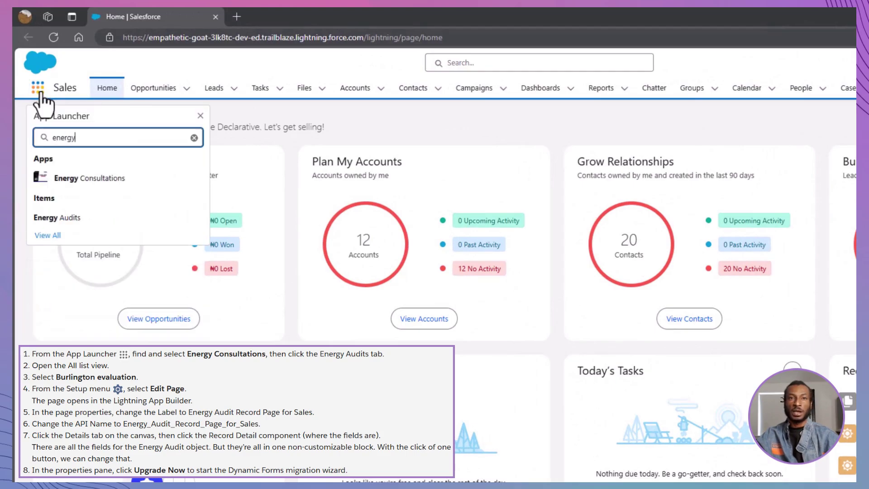
left_click(72, 181)
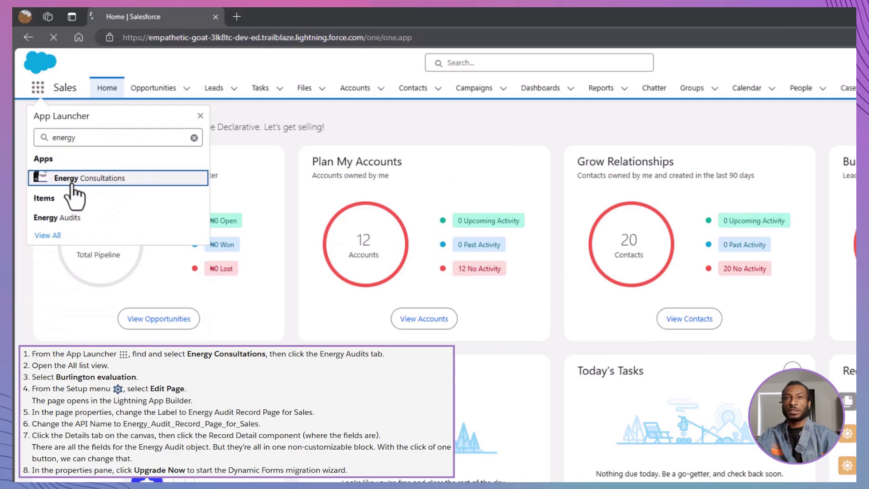
left_click(316, 89)
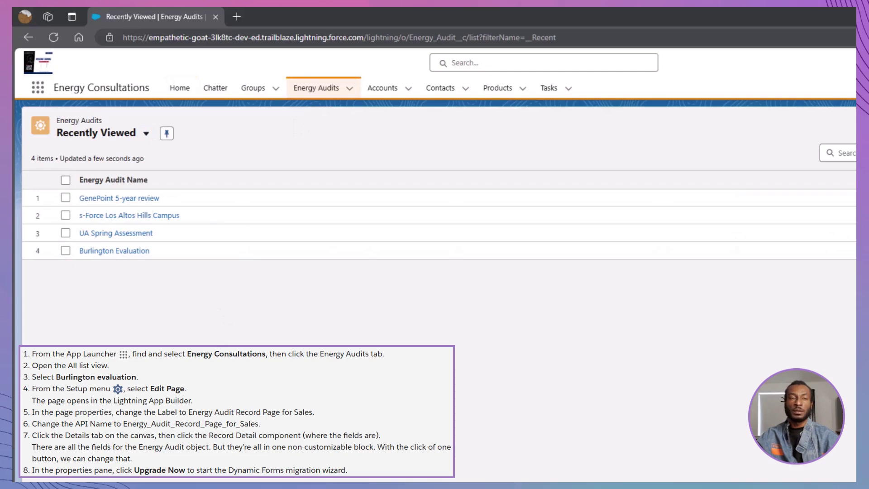
left_click(146, 134)
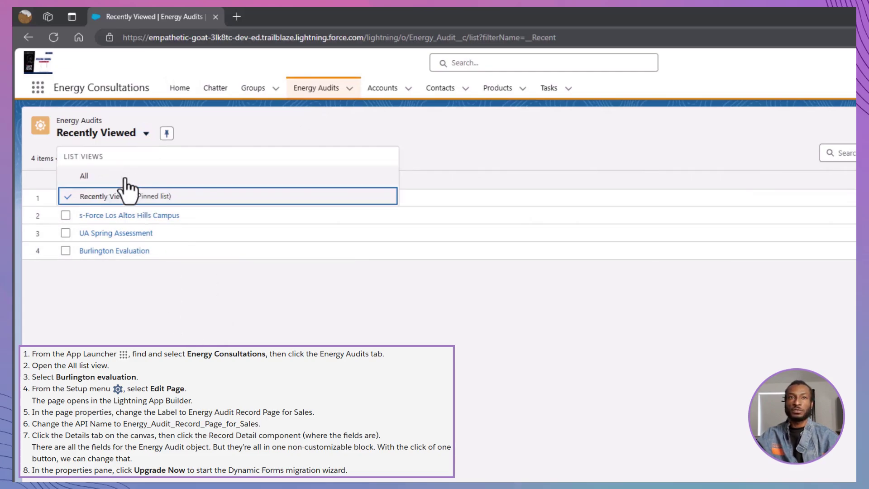
left_click(126, 177)
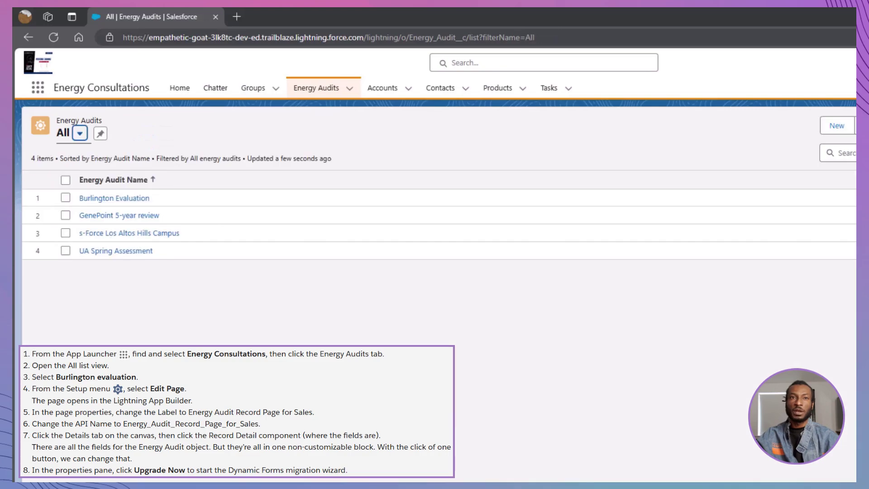
left_click(123, 200)
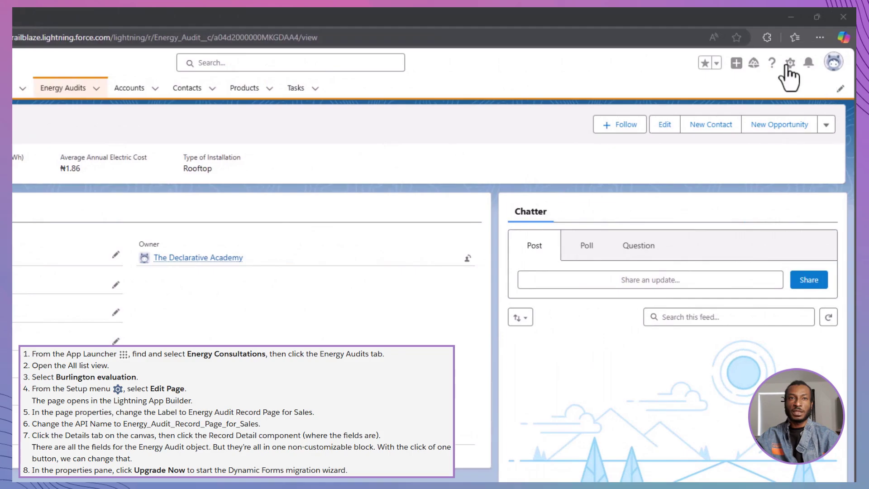
- Open the Energy Audit record page in Lightning App Builder and dismiss the Spring '21 popup
left_click(790, 64)
left_click(747, 214)
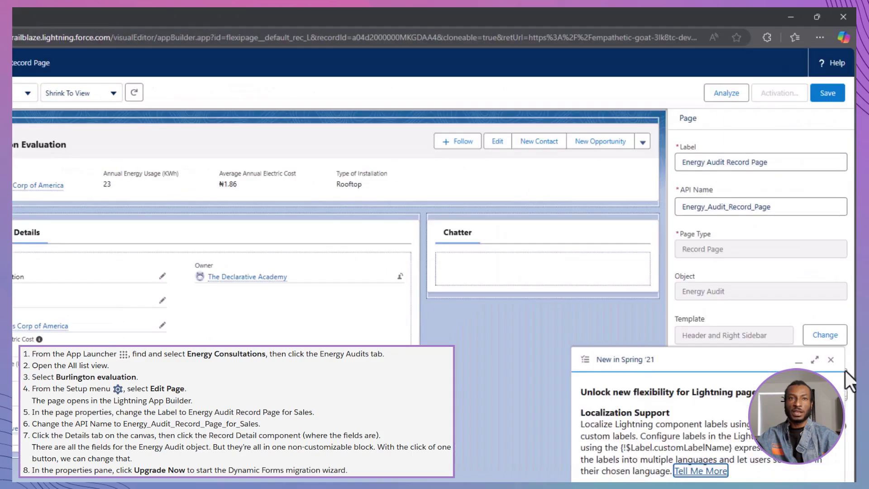
left_click(832, 318)
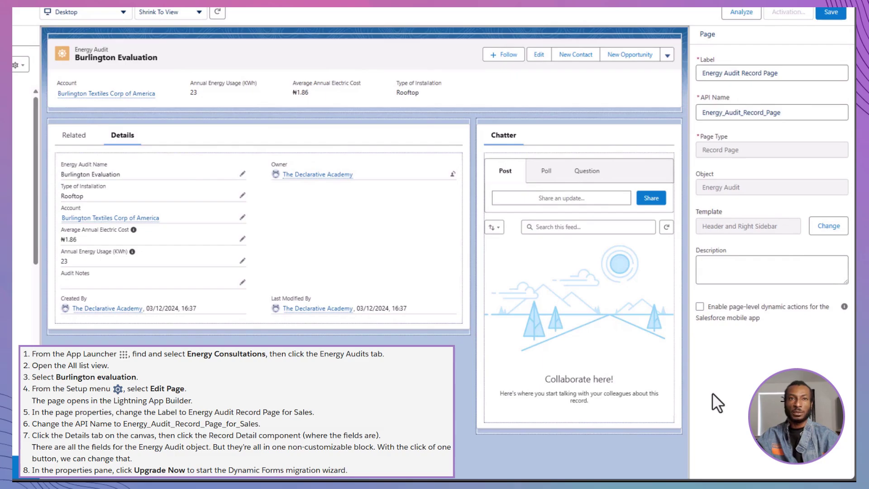
- Relabel the page 'Energy Audit Record Page for Sales' with API name Energy_Audit_Record_Page_for_Sales
left_click(804, 77)
type("for ")
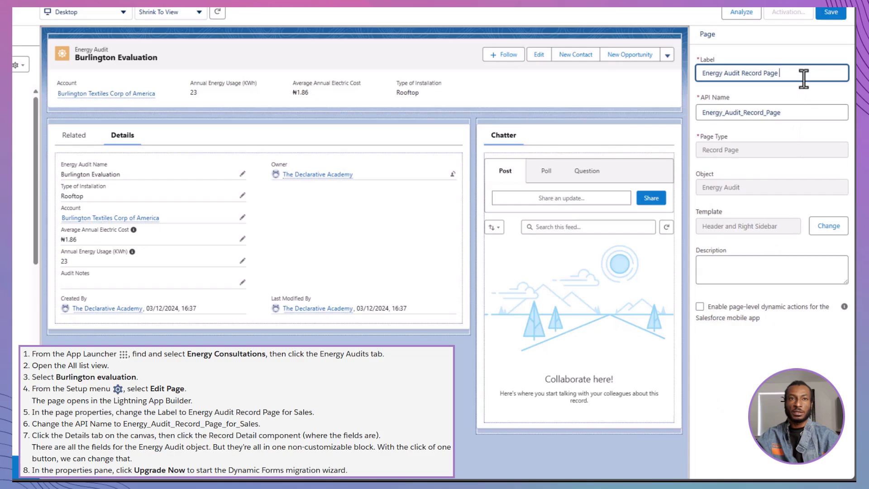
type("Sales")
left_click(772, 363)
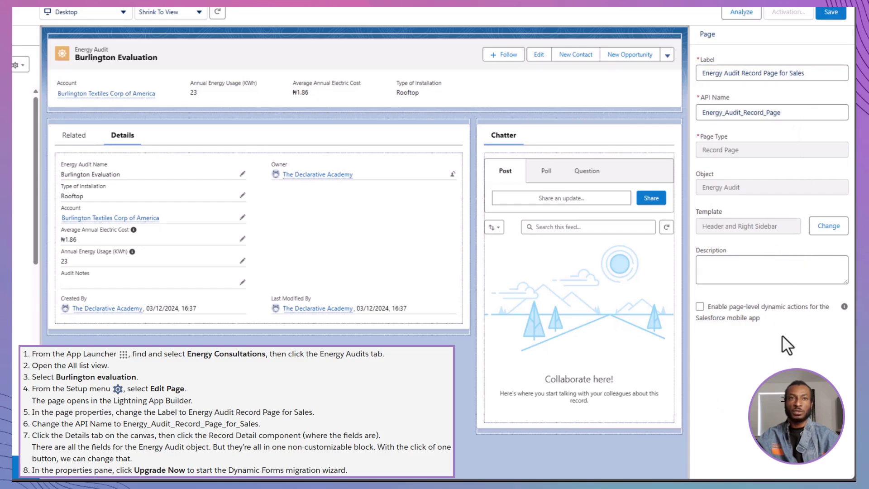
triple_click(818, 73)
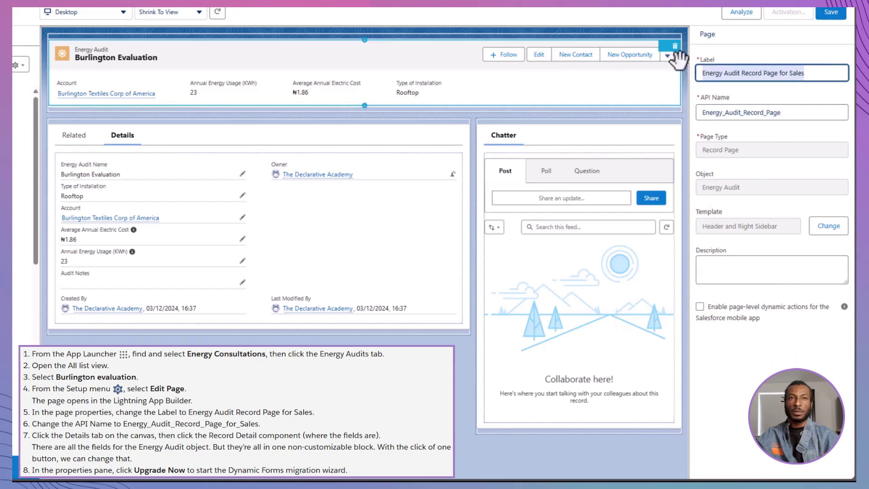
key("Tab")
type("Energy_Audit_Record_Page_for_Sales")
left_click(723, 368)
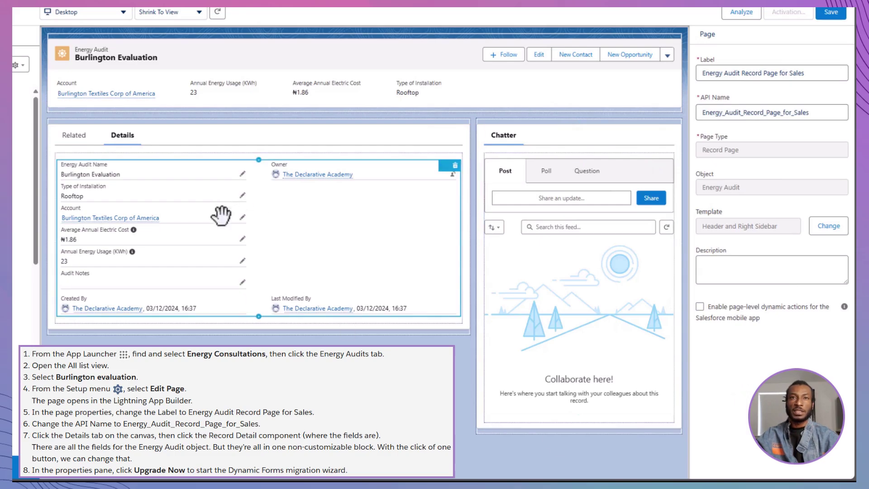
- Upgrade the Record Detail component to Dynamic Forms, using Energy Audit Layout as the source
left_click(265, 137)
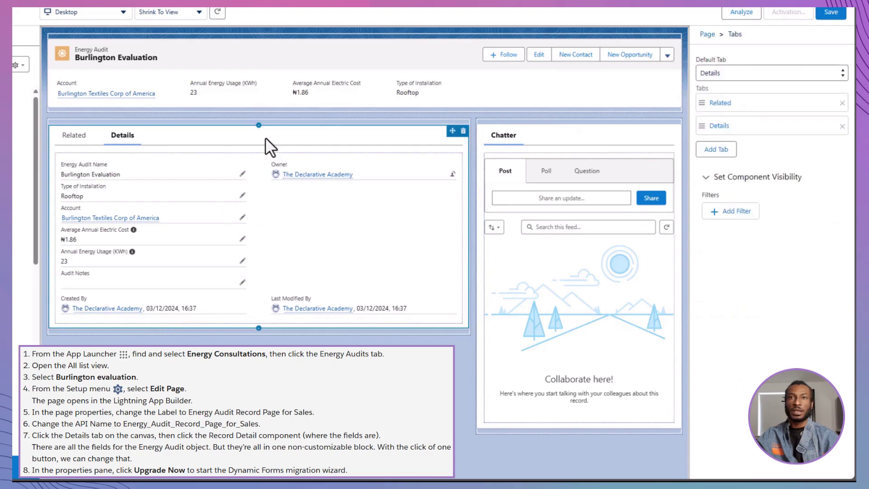
left_click(261, 216)
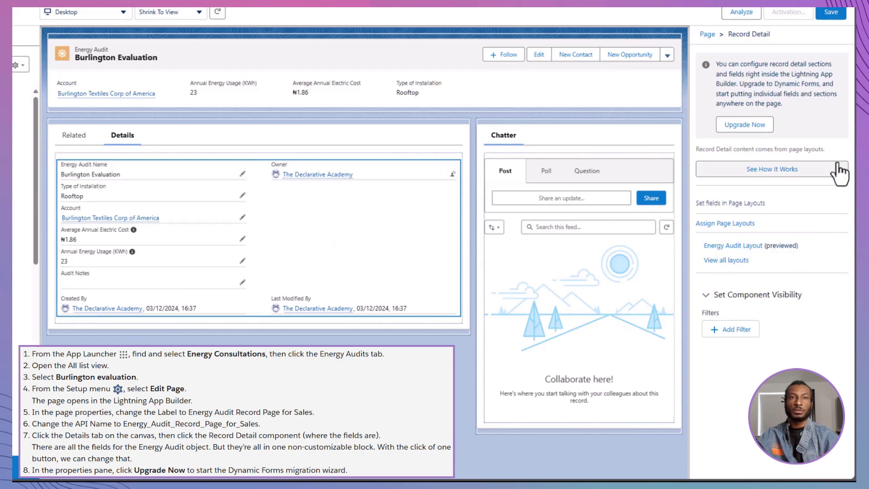
left_click(761, 144)
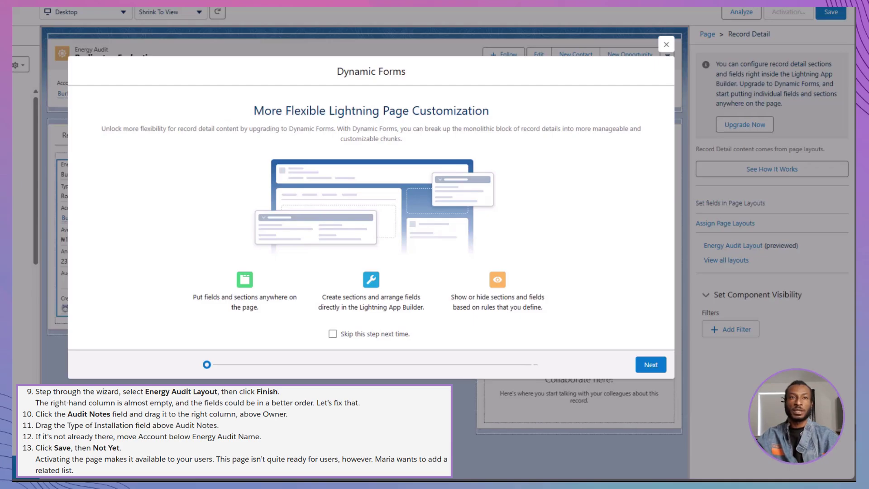
left_click(651, 366)
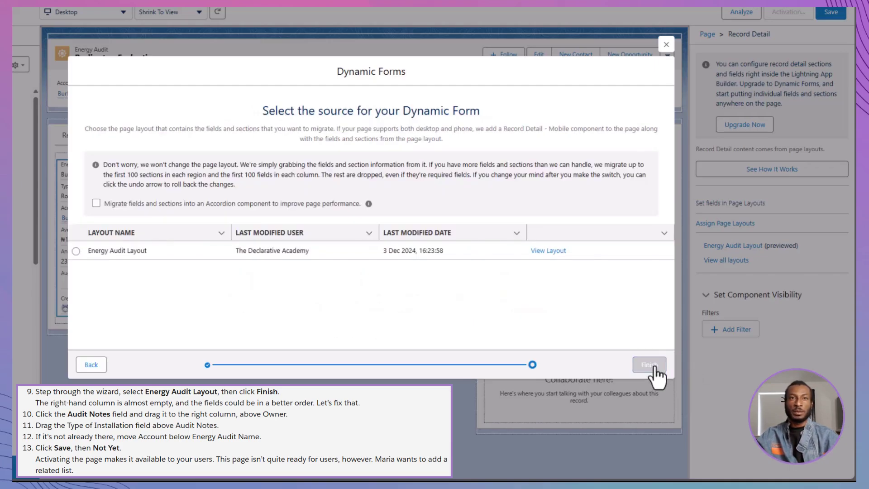
left_click(80, 254)
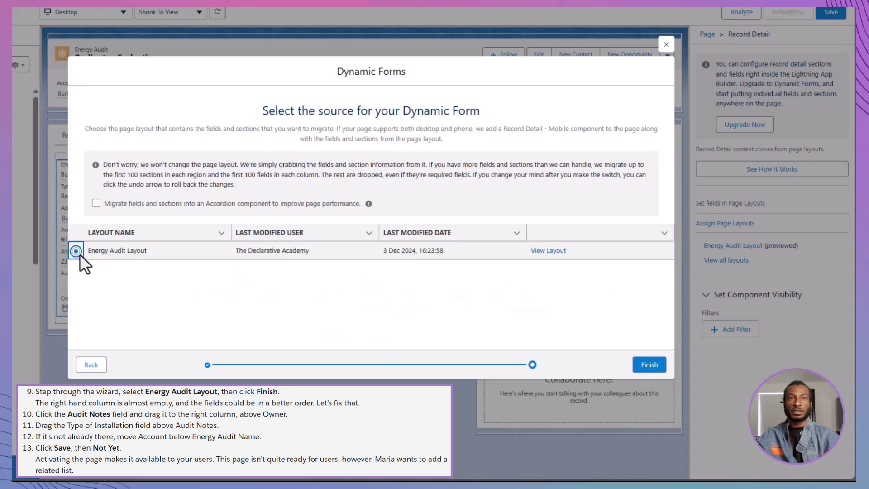
left_click(646, 363)
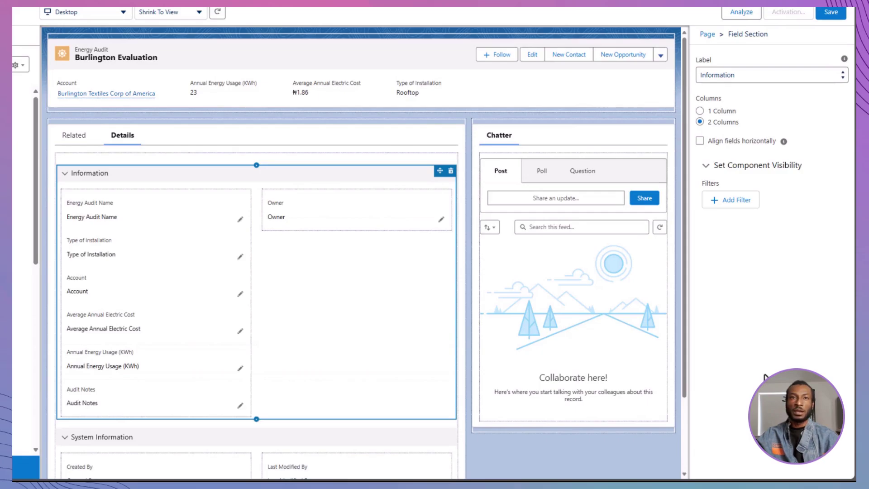
- Move Audit Notes, then Type of Installation, into the right column above Owner
left_click(109, 389)
left_click_drag(113, 404, 290, 196)
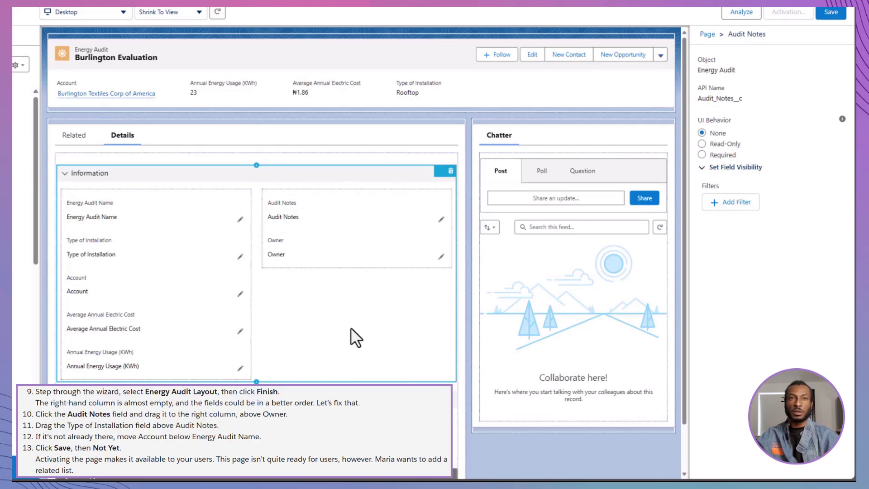
left_click(107, 244)
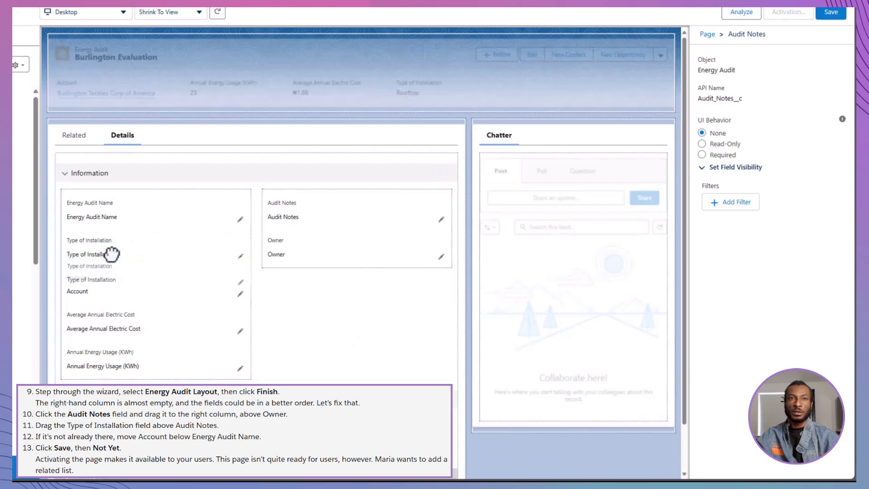
left_click_drag(112, 255, 298, 195)
left_click(331, 326)
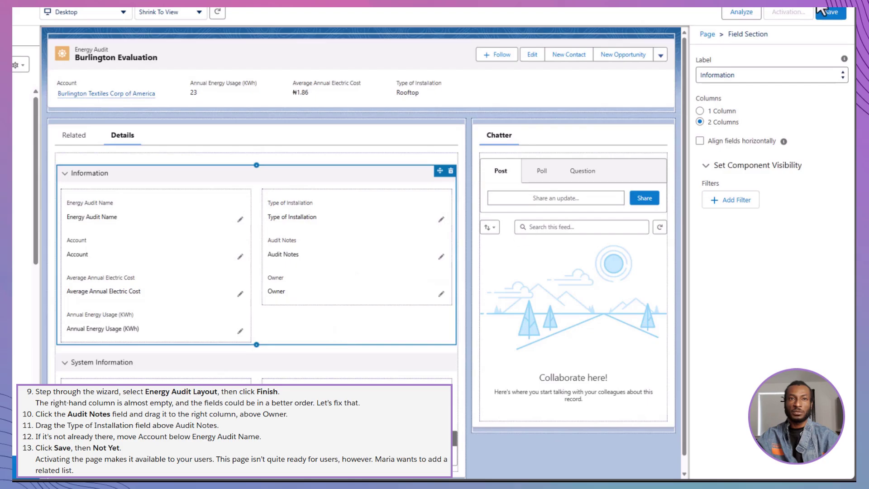
- Save the record page without activating it yet
left_click(831, 12)
left_click(469, 273)
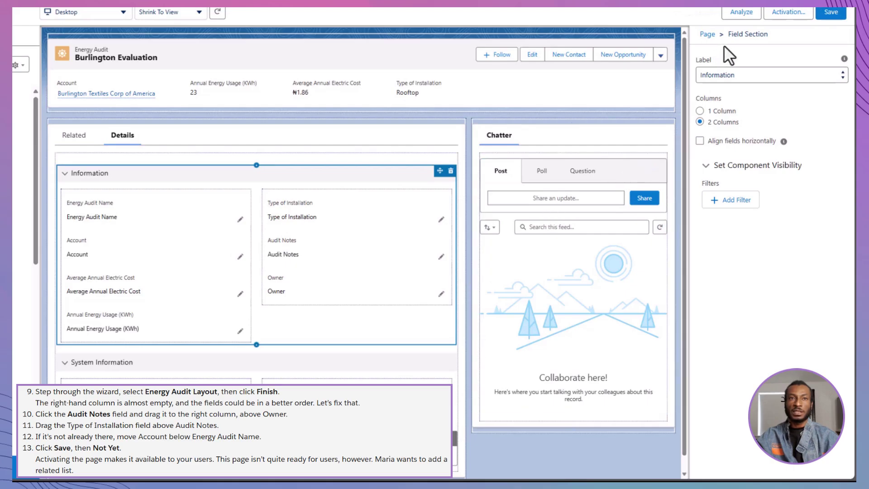
left_click(786, 13)
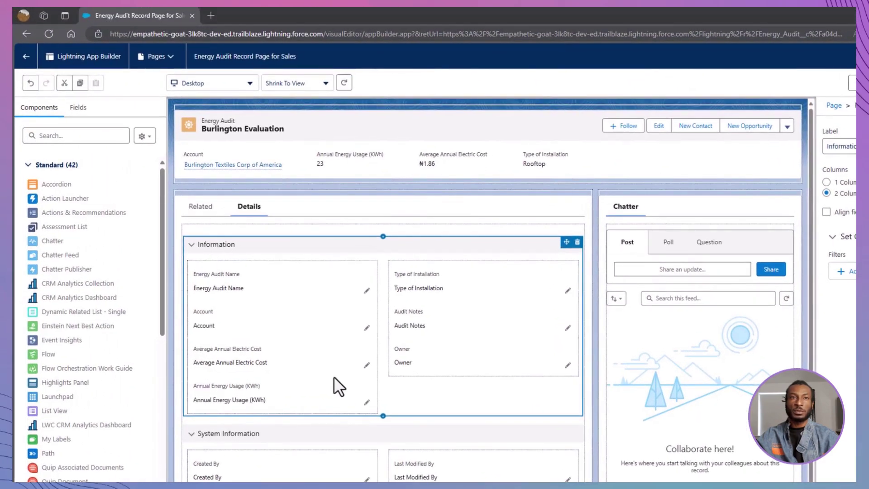
- Return to the record, open Setup in a new tab, and select Energy Audit in Object Manager
left_click(27, 58)
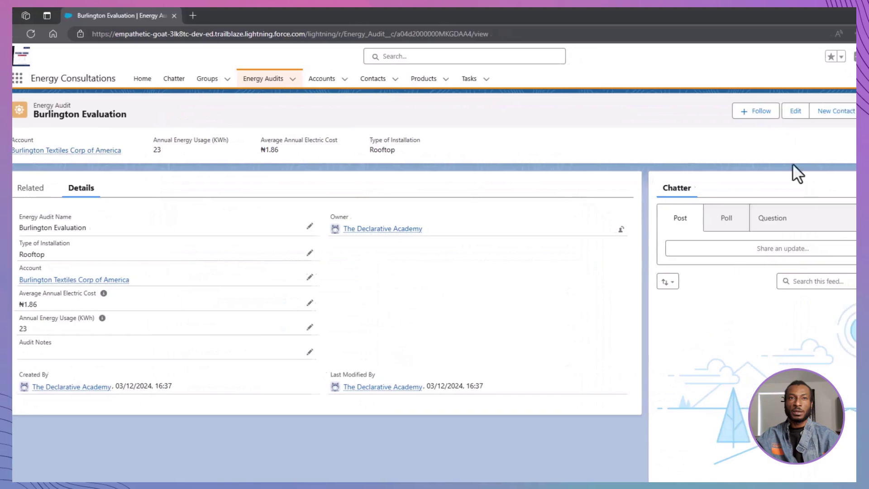
left_click(798, 57)
left_click(769, 100)
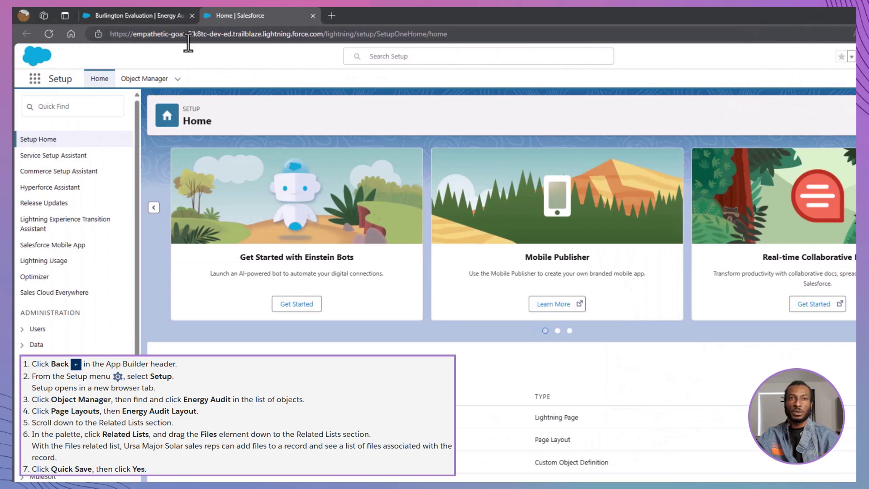
left_click(145, 82)
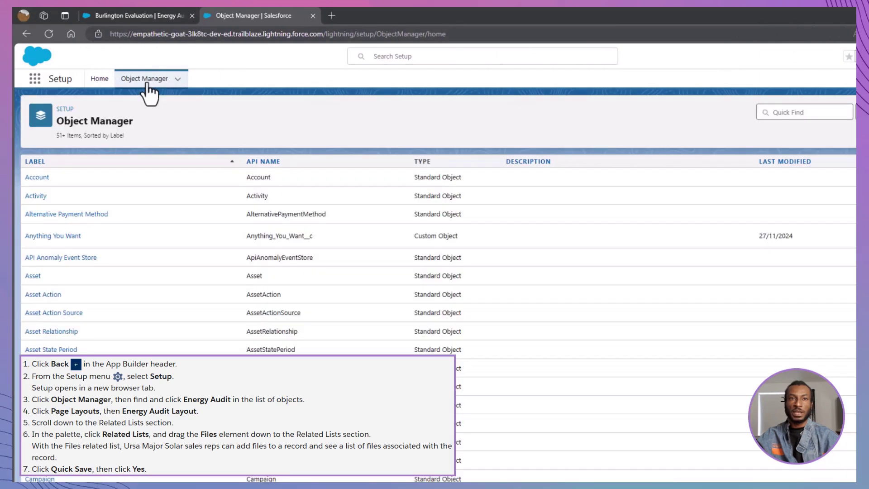
scroll(241, 245, "down", 15)
scroll(240, 246, "down", 4)
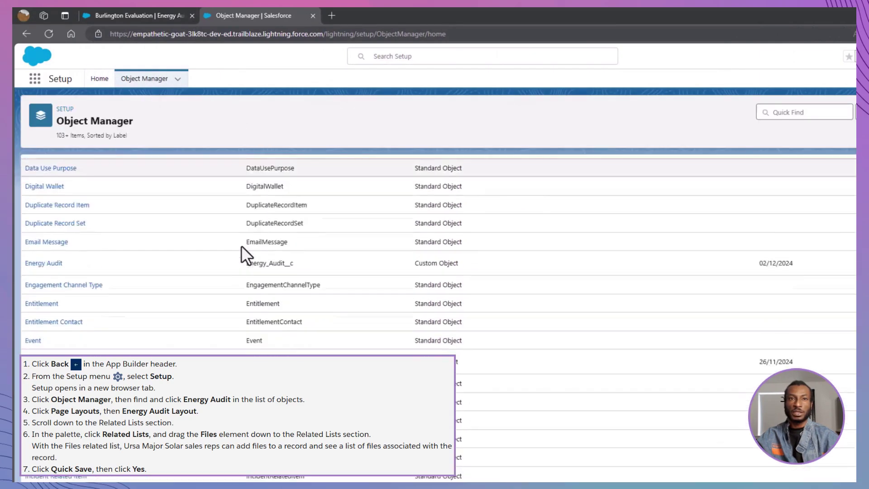
scroll(241, 246, "up", 1)
left_click(51, 289)
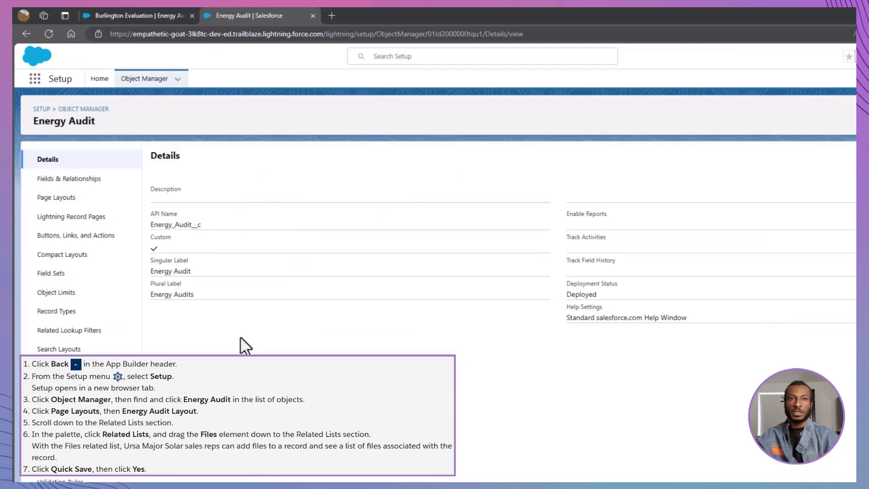
- Drag Files into the Energy Audit Layout's Related Lists and quick save, overwriting user customizations
left_click(102, 198)
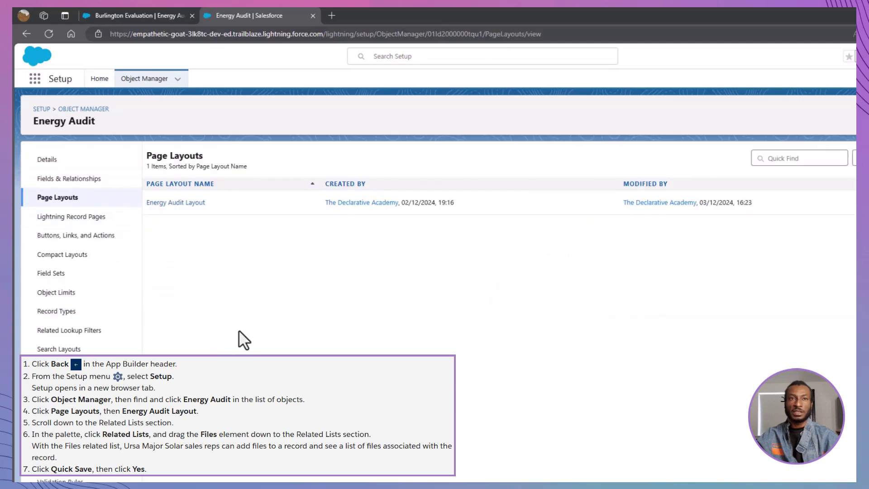
left_click(190, 203)
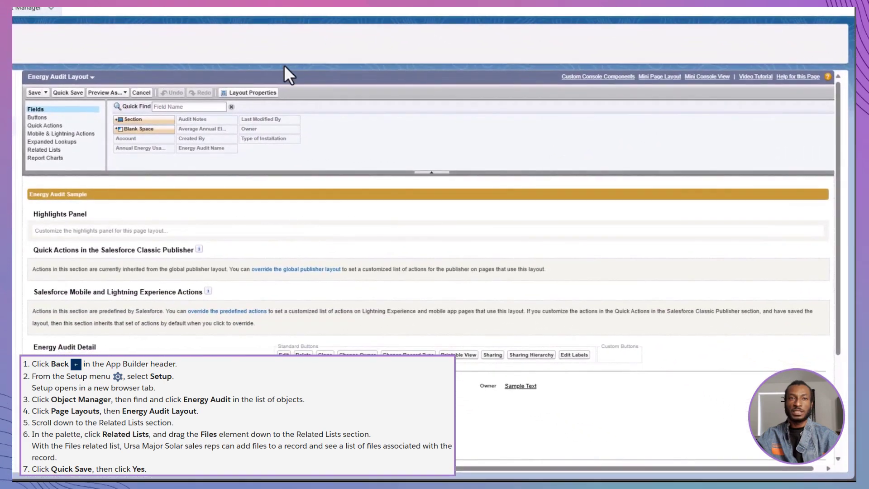
scroll(302, 91, "down", 3)
scroll(293, 88, "down", 1)
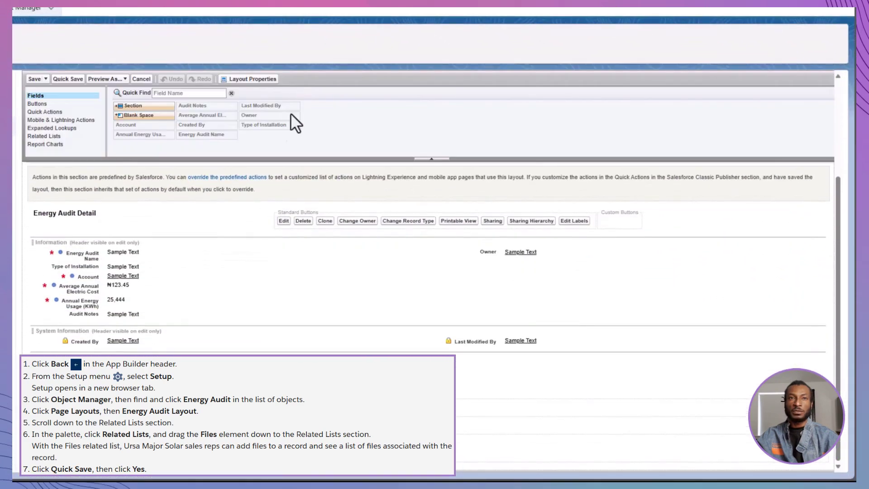
left_click(51, 137)
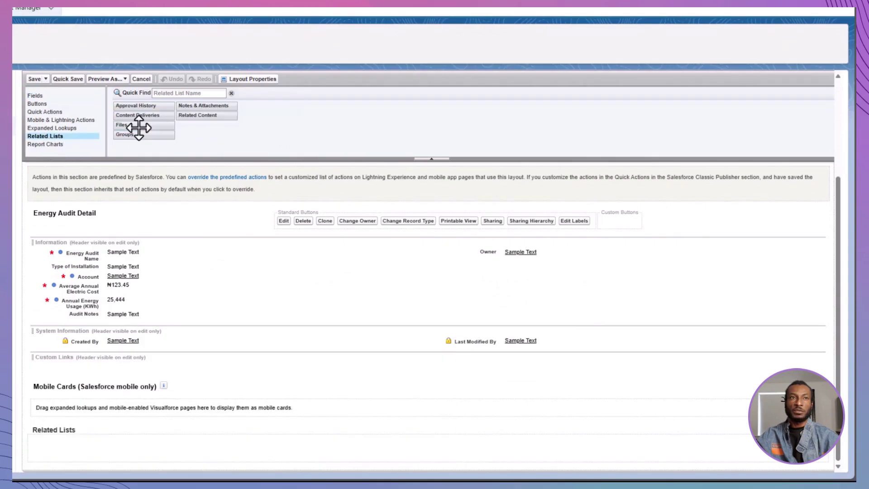
left_click_drag(139, 130, 120, 447)
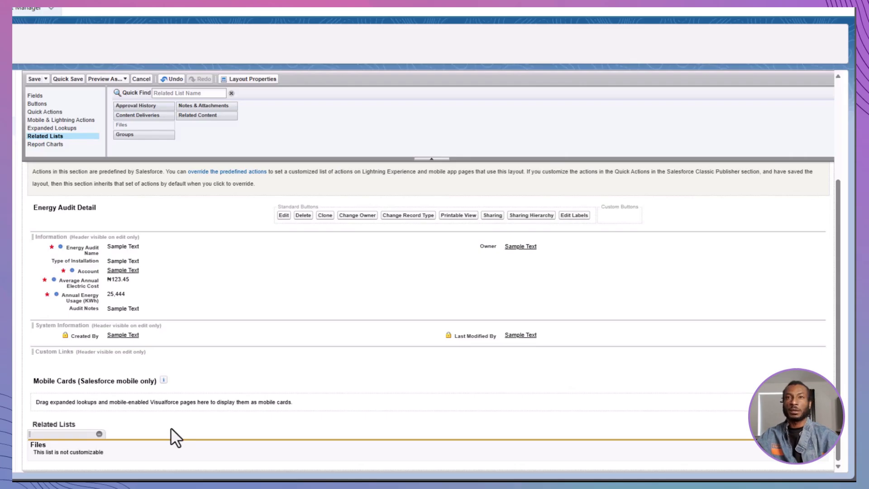
left_click(70, 78)
left_click(381, 307)
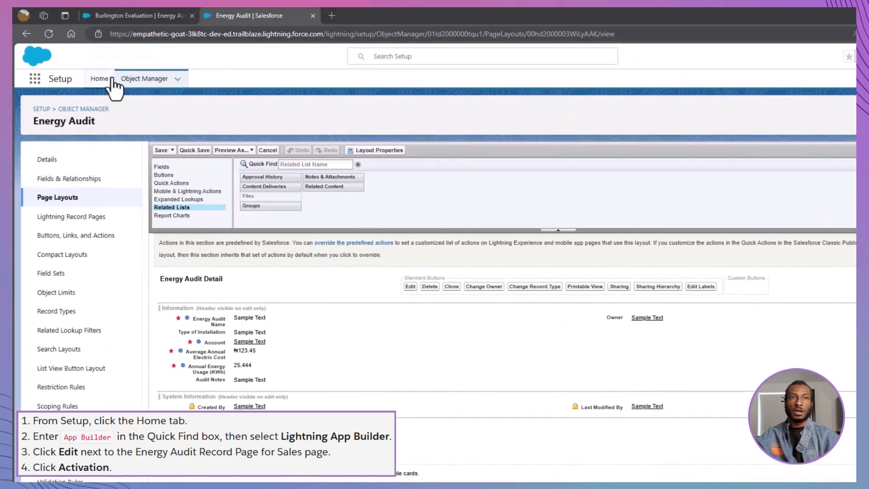
- Find Lightning App Builder via Quick Find 'app bu' and open Energy Audit Record Page for Sales's Activation
left_click(100, 80)
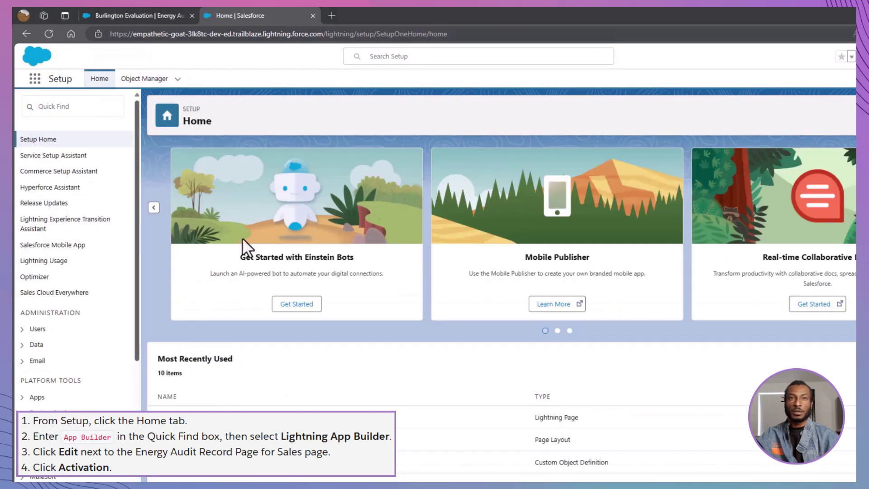
left_click(68, 109)
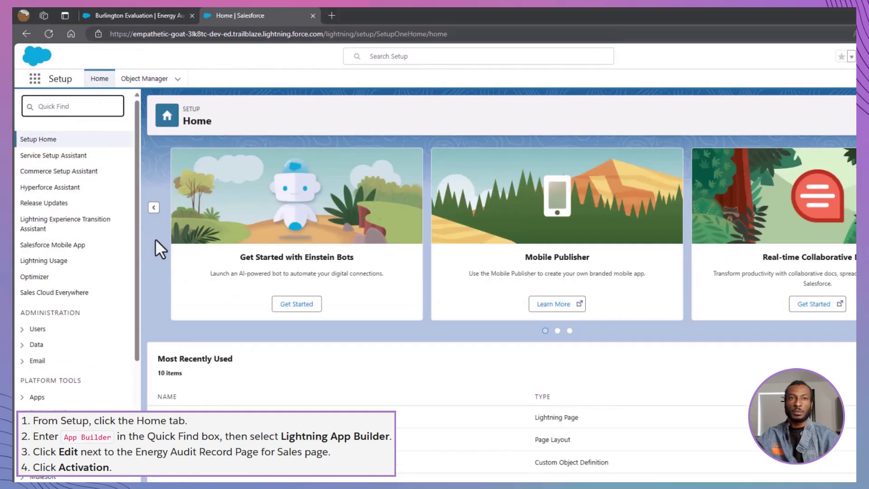
type("app bu")
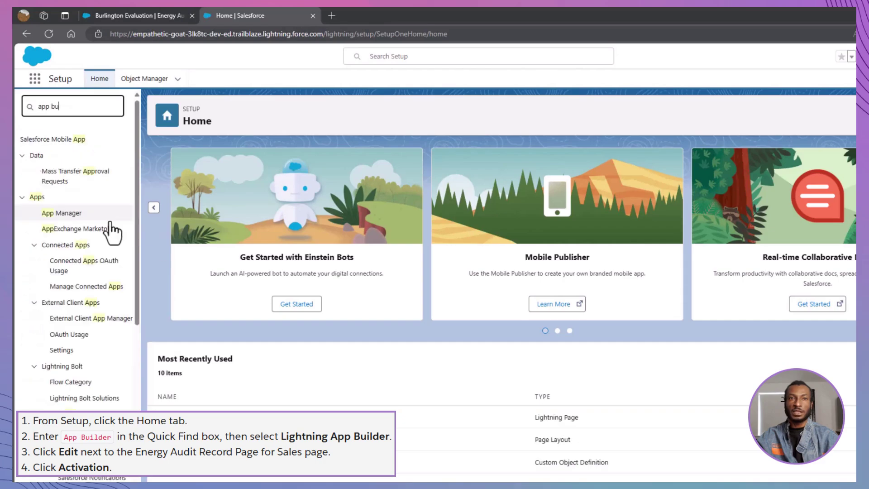
left_click(89, 245)
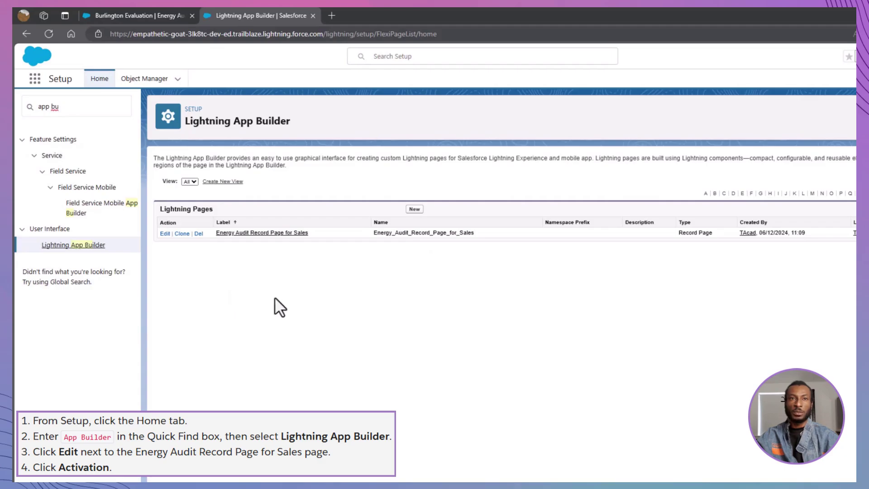
left_click(165, 232)
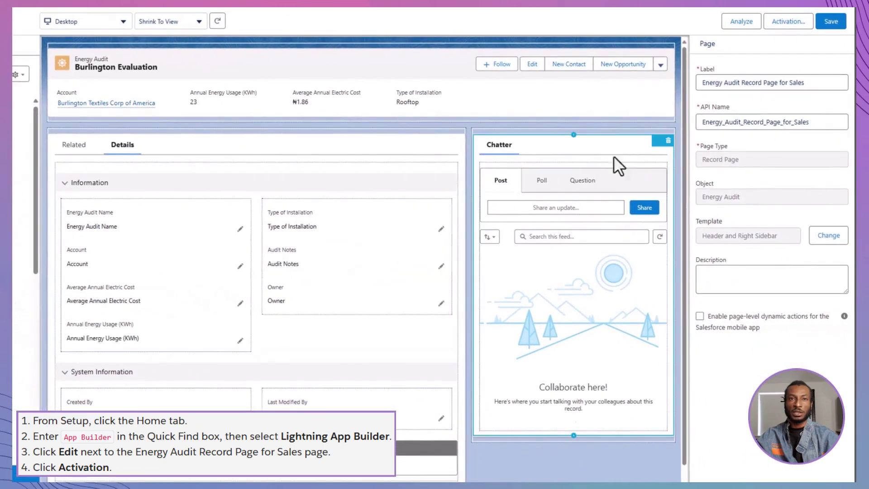
left_click(652, 125)
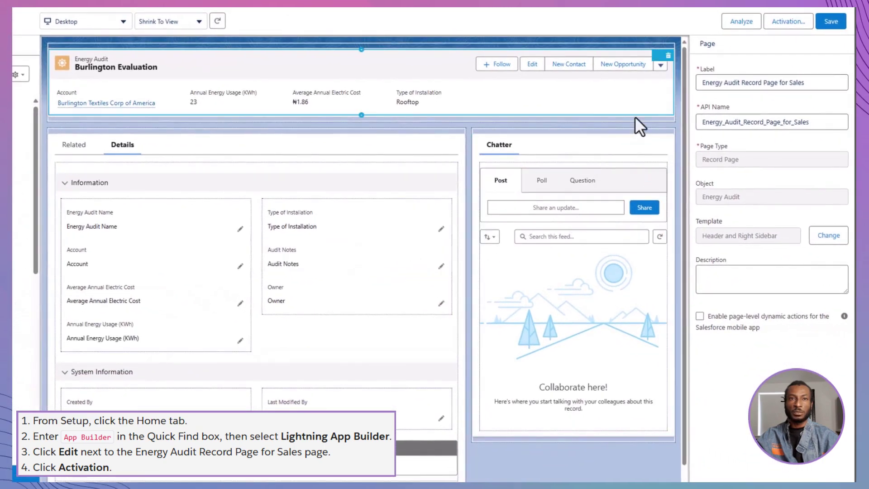
left_click(792, 25)
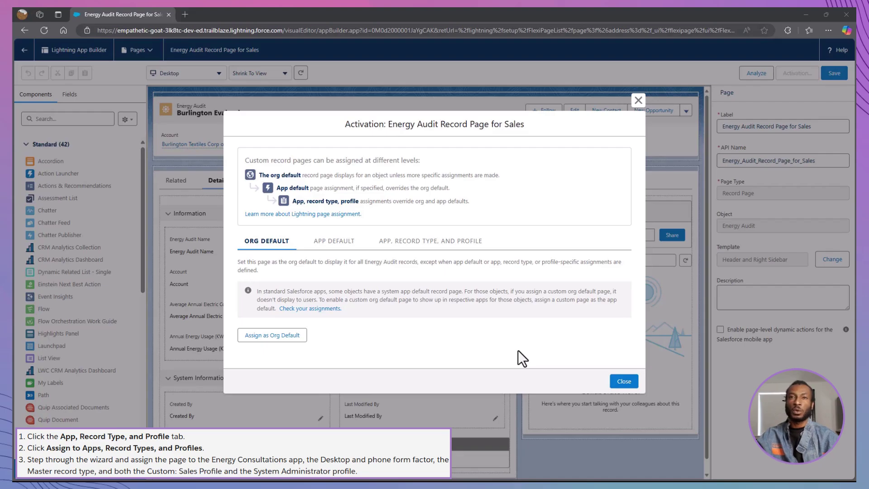
- Assign the page to the Energy Consultations app on desktop and phone for the Master record type
left_click(448, 239)
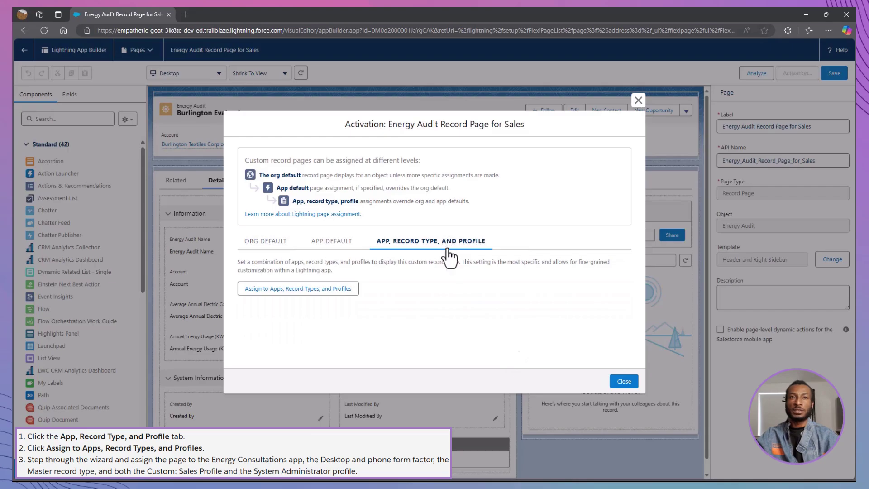
left_click(352, 289)
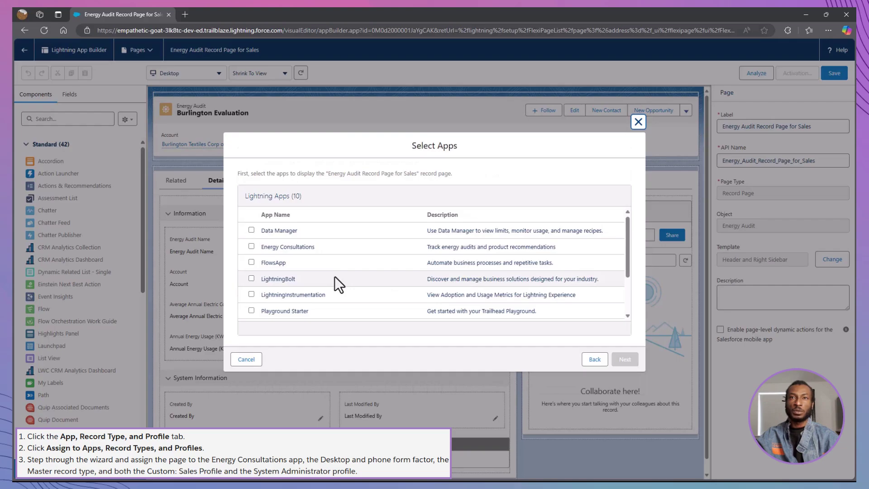
left_click(252, 246)
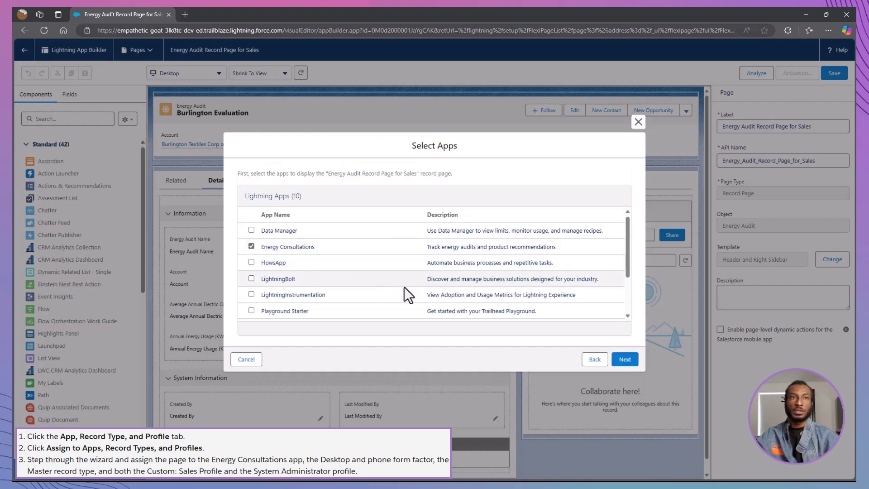
left_click(625, 361)
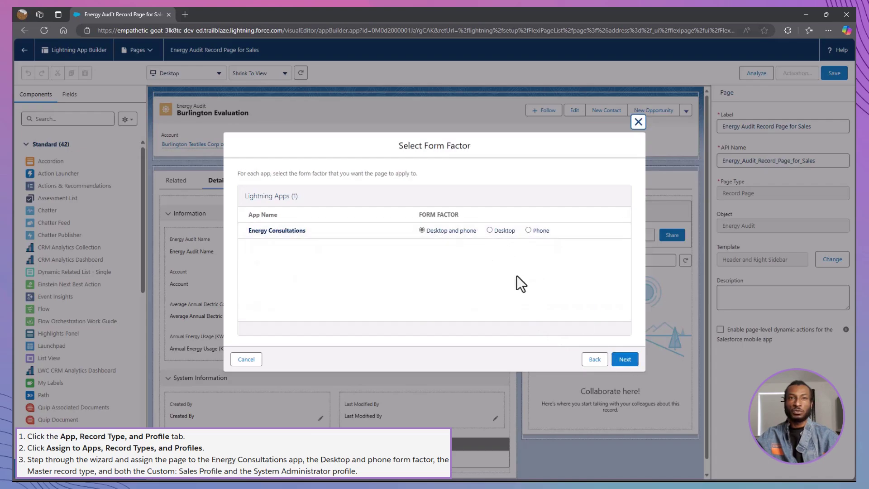
left_click(624, 359)
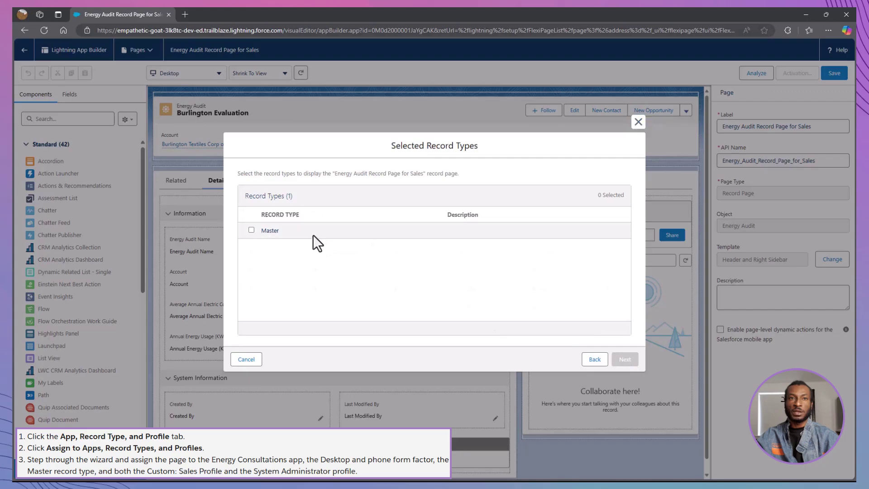
left_click(260, 231)
left_click(625, 359)
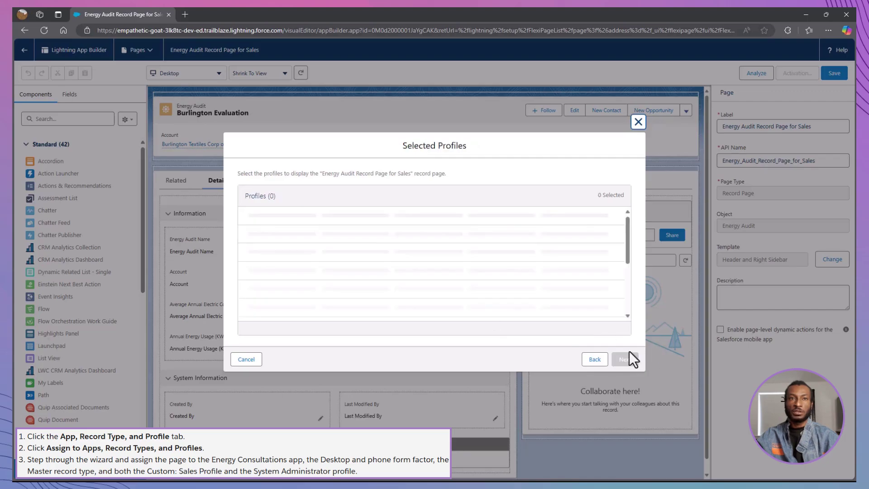
- Select the Custom: Sales Profile and System Administrator profiles and continue to review
scroll(385, 281, "down", 4)
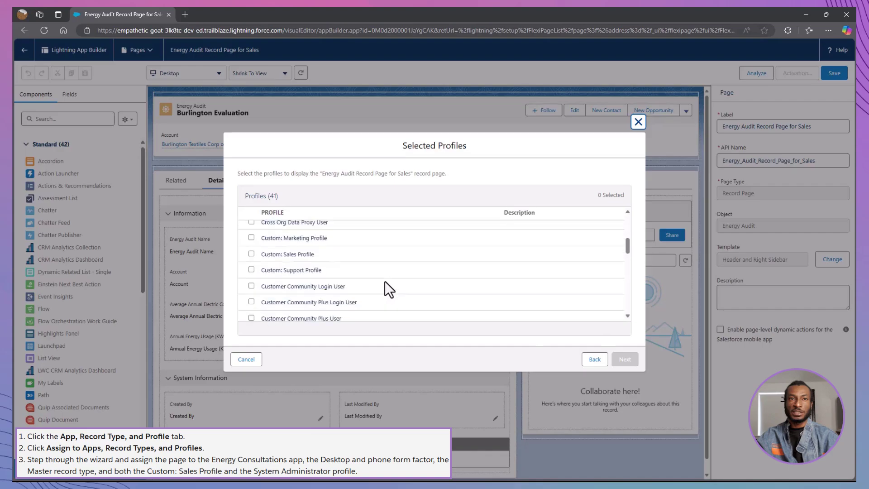
left_click(252, 231)
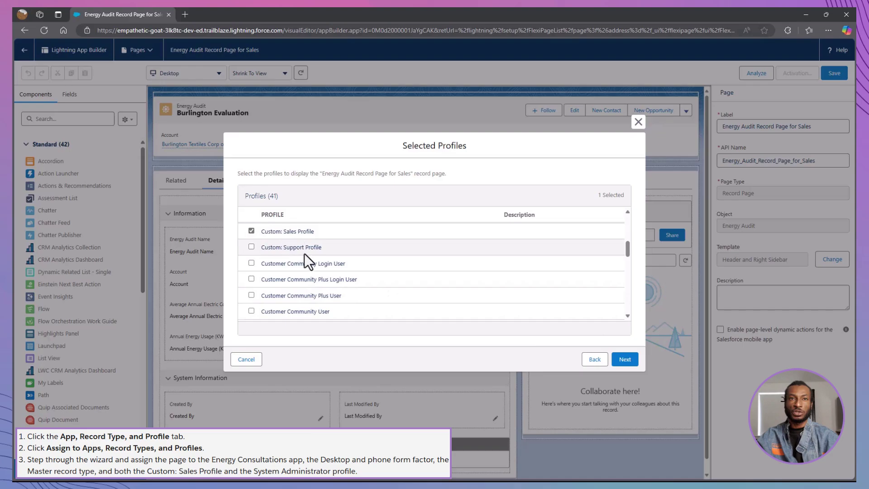
scroll(307, 263, "up", 4)
scroll(308, 263, "down", 7)
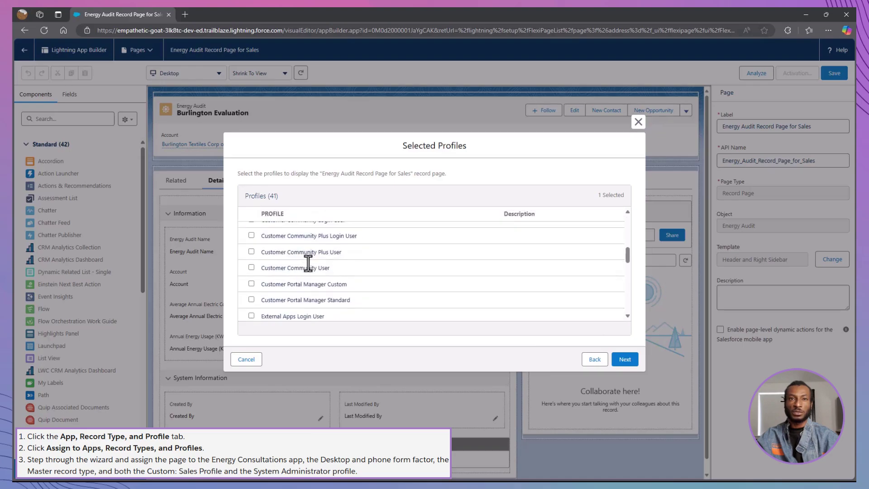
scroll(308, 262, "down", 4)
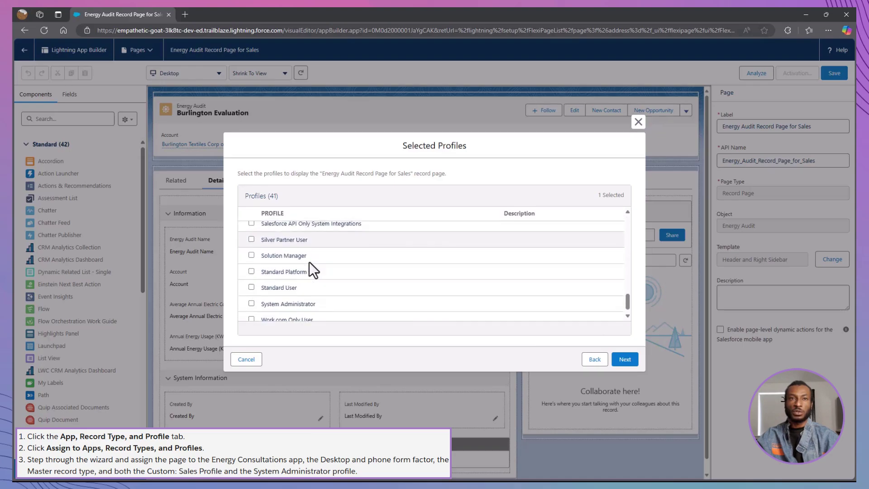
left_click(251, 297)
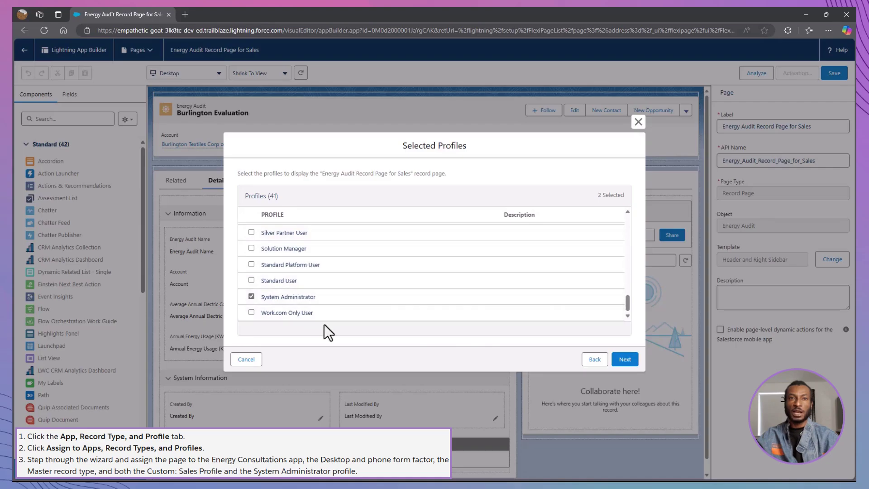
left_click(624, 360)
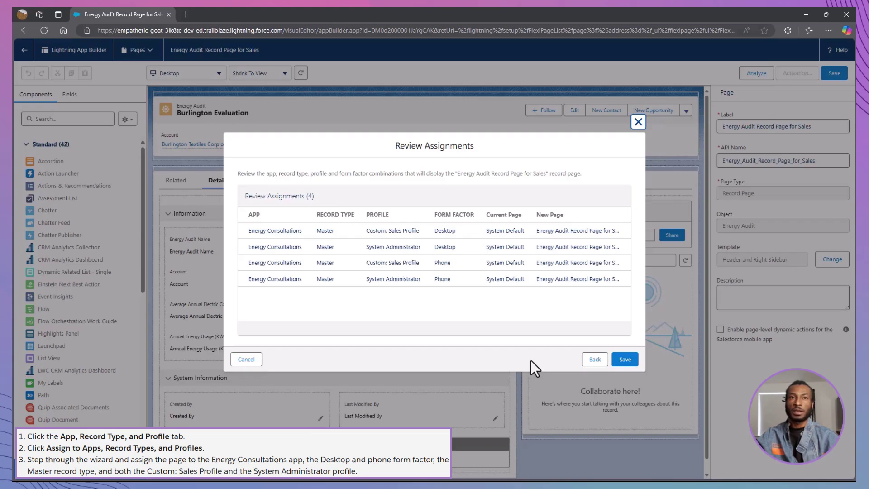
- Save the four assignments and reopen Burlington Evaluation from the App Launcher's Energy Audits list
left_click(625, 359)
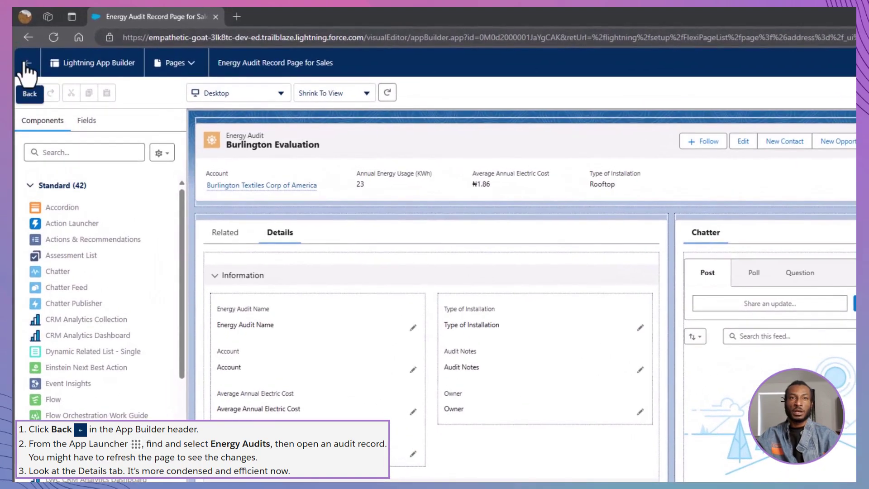
left_click(28, 67)
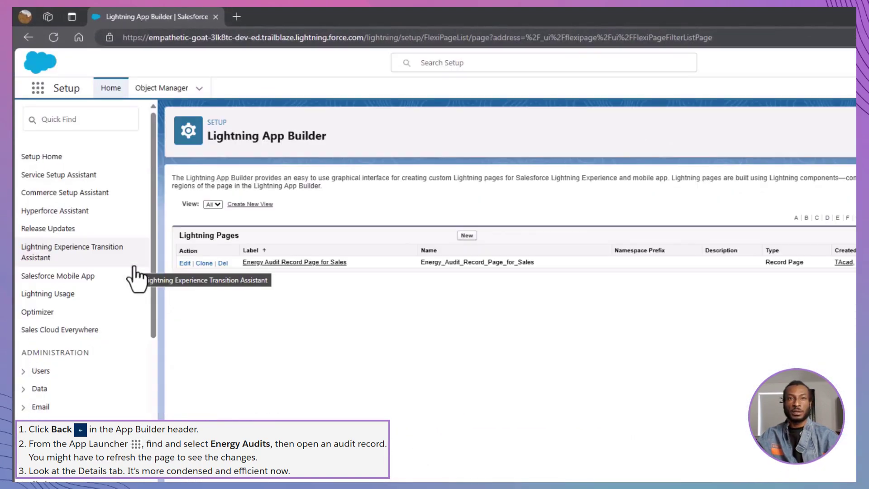
left_click(38, 88)
left_click(47, 307)
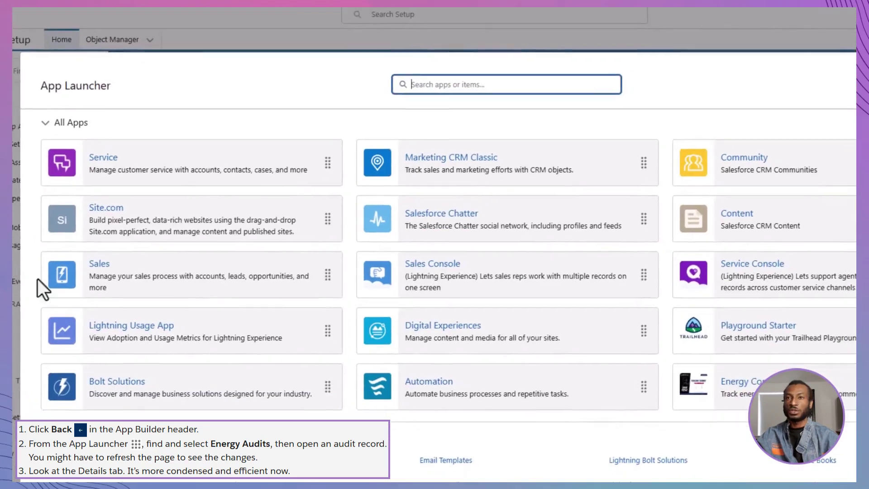
scroll(421, 467, "down", 1)
left_click(418, 463)
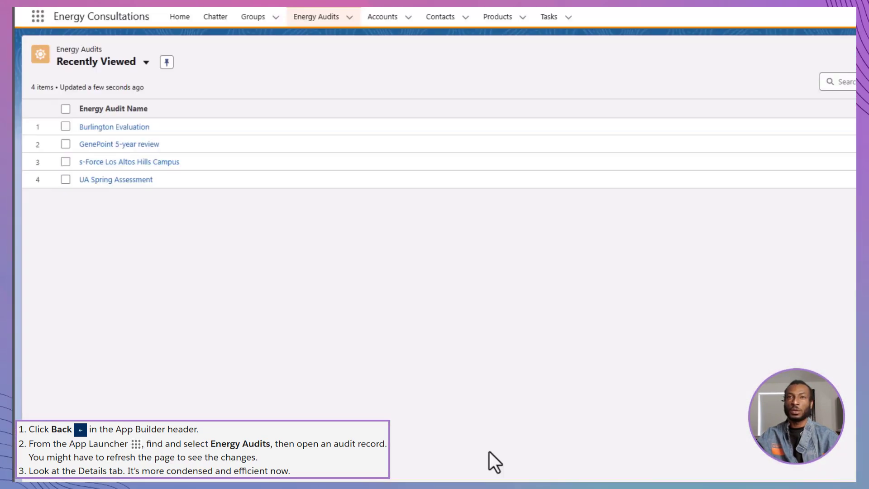
left_click(128, 128)
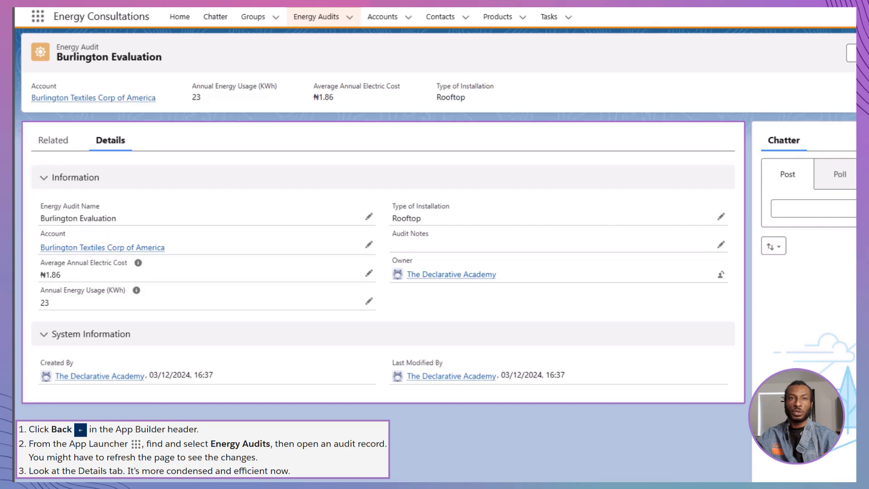
- Check the Burlington Evaluation record's Related tab for an empty Files list
left_click(46, 141)
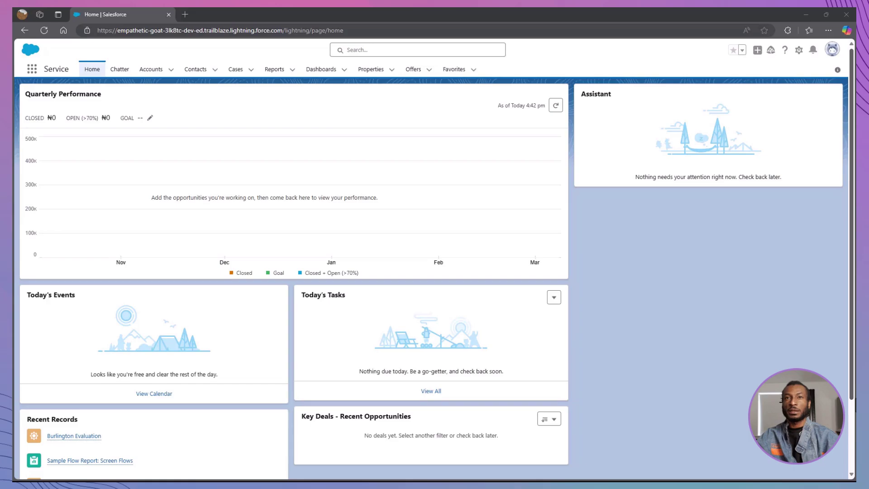
- Open the first contact's record from the All Contacts list
left_click(31, 69)
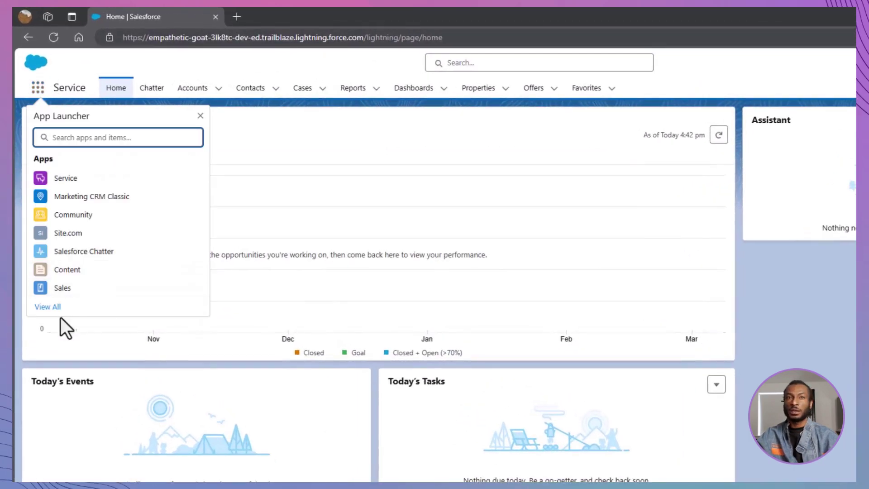
left_click(48, 307)
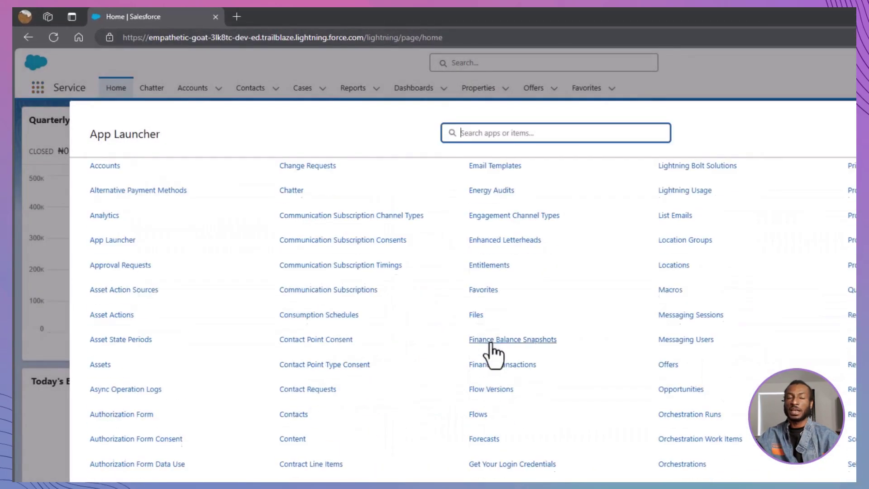
left_click(294, 414)
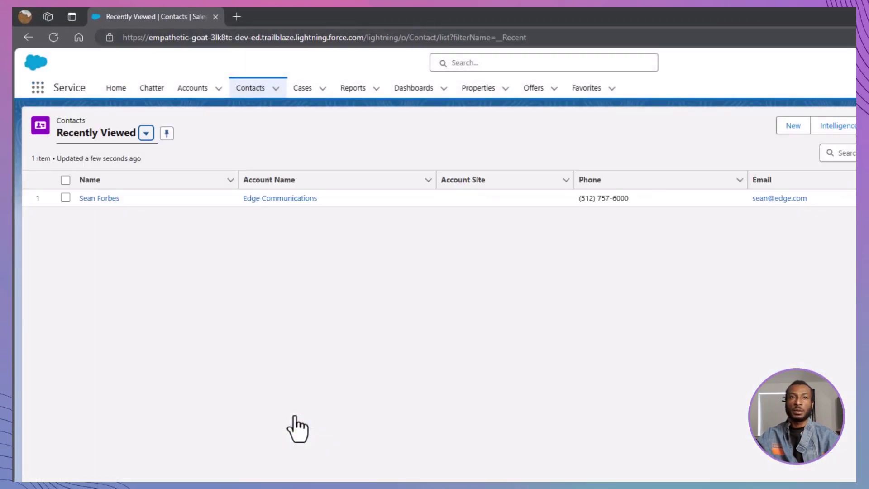
left_click(113, 192)
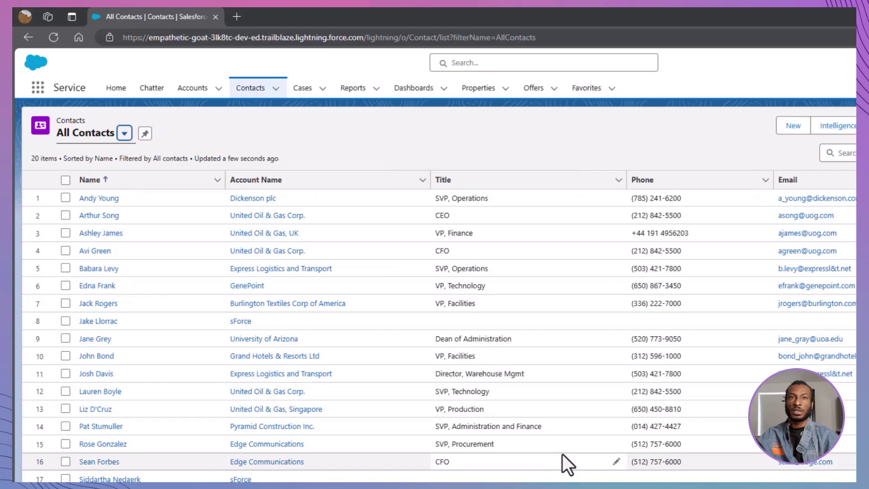
left_click(101, 200)
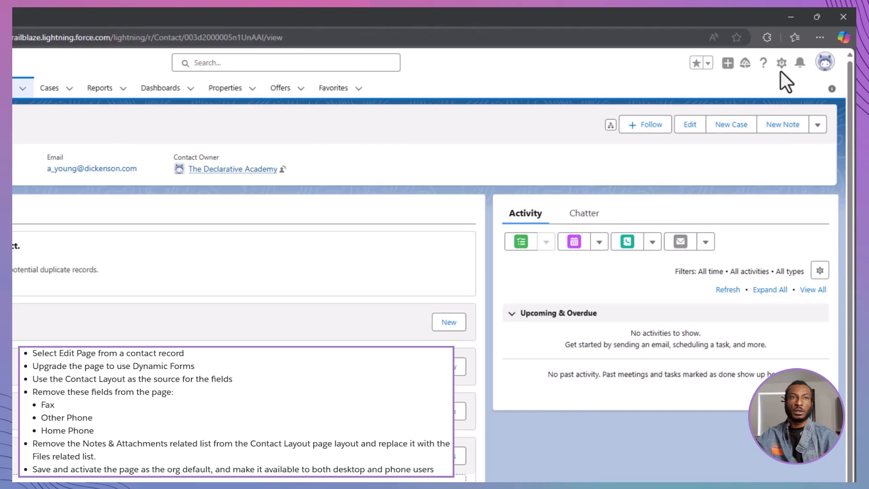
- Edit the contact page in Lightning App Builder and select the Details tab's Record Detail block
left_click(782, 66)
left_click(750, 211)
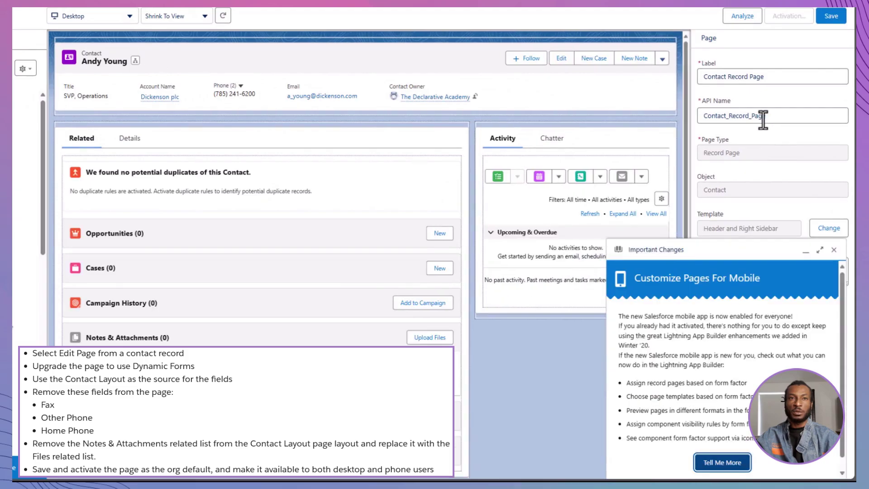
left_click(834, 249)
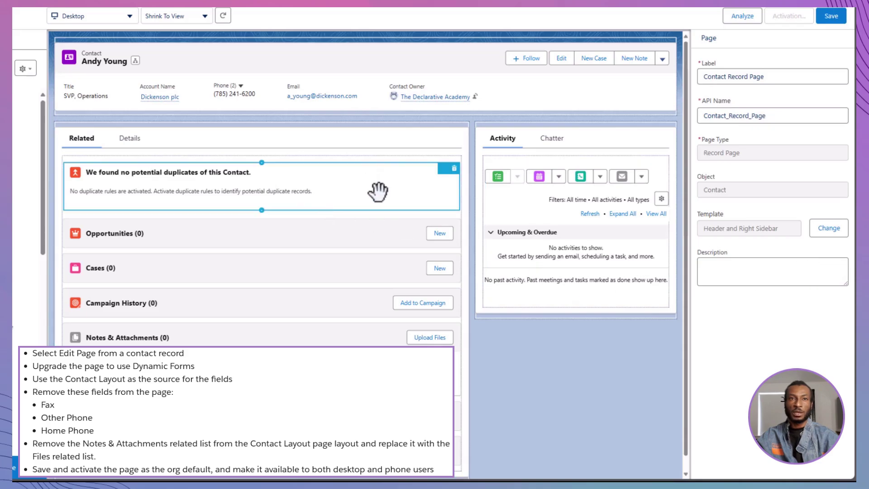
left_click(379, 147)
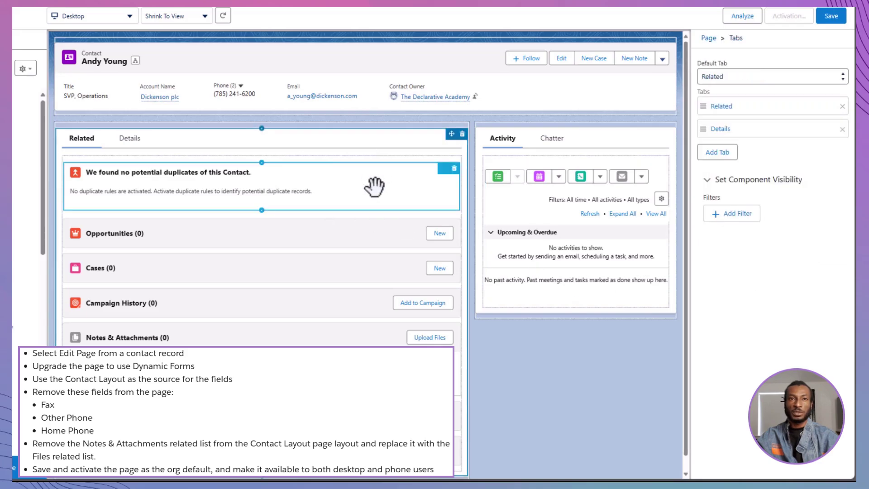
left_click(374, 185)
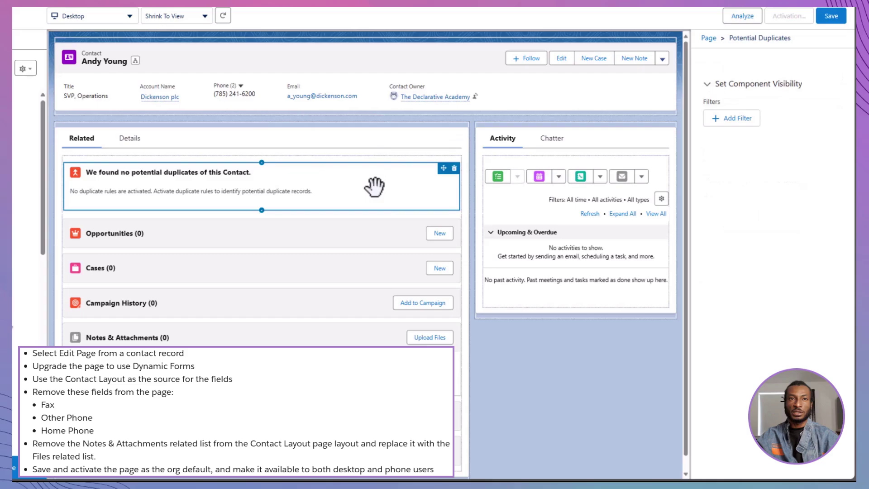
left_click(129, 139)
left_click(207, 196)
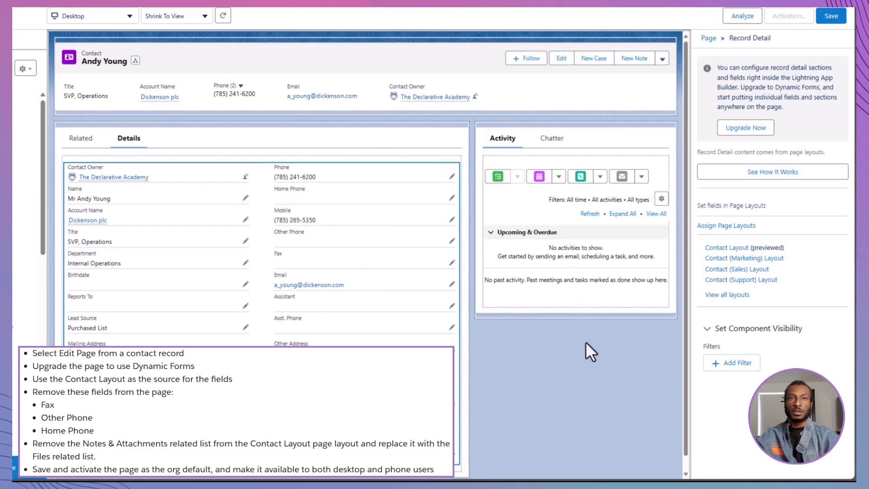
- Upgrade Record Detail to Dynamic Forms using Contact Layout as the field source
left_click(745, 129)
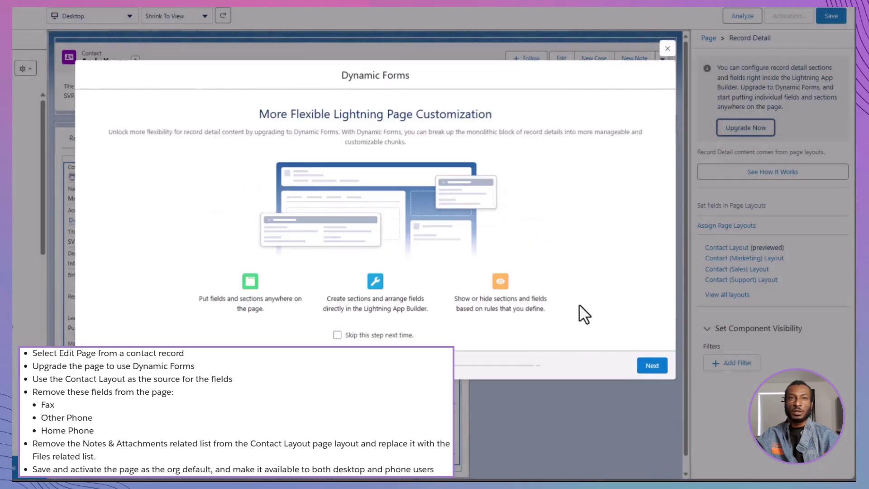
left_click(653, 366)
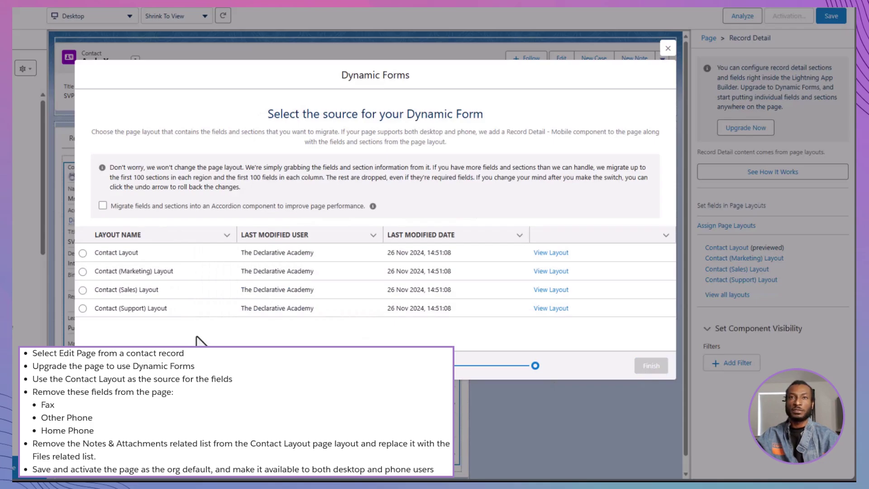
left_click(82, 253)
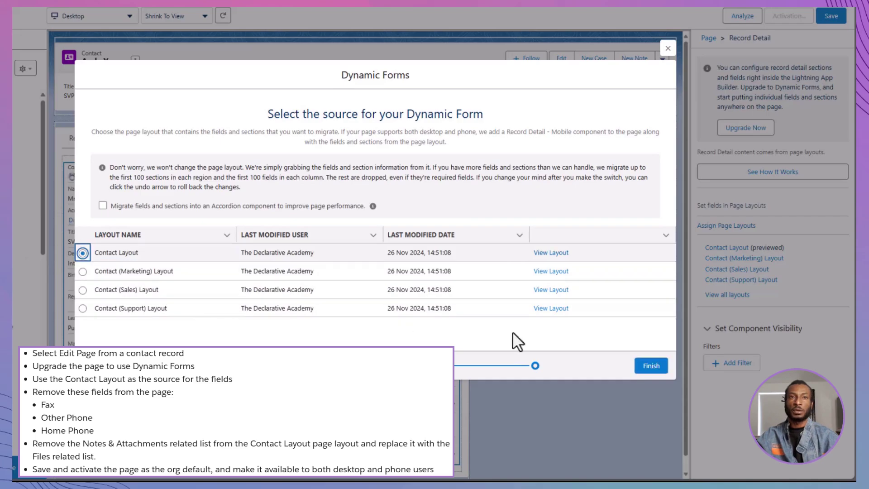
left_click(647, 366)
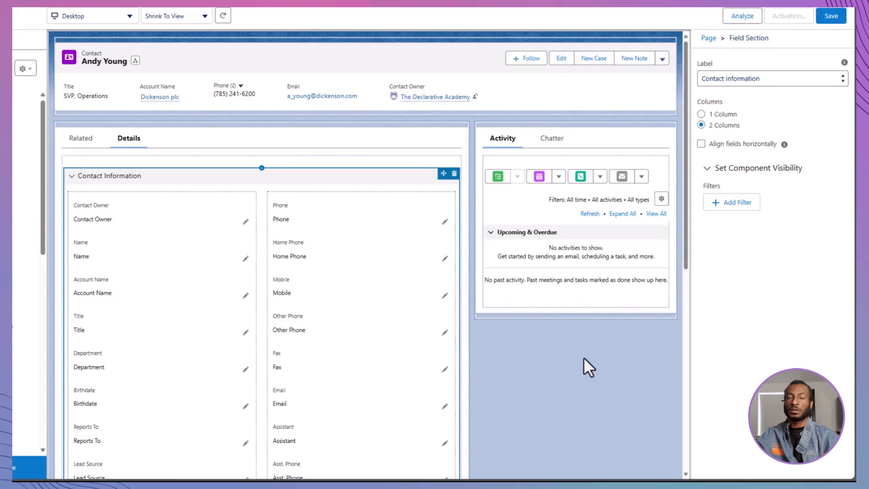
- Delete the Fax, Other Phone and Home Phone fields from Contact Information
left_click(345, 368)
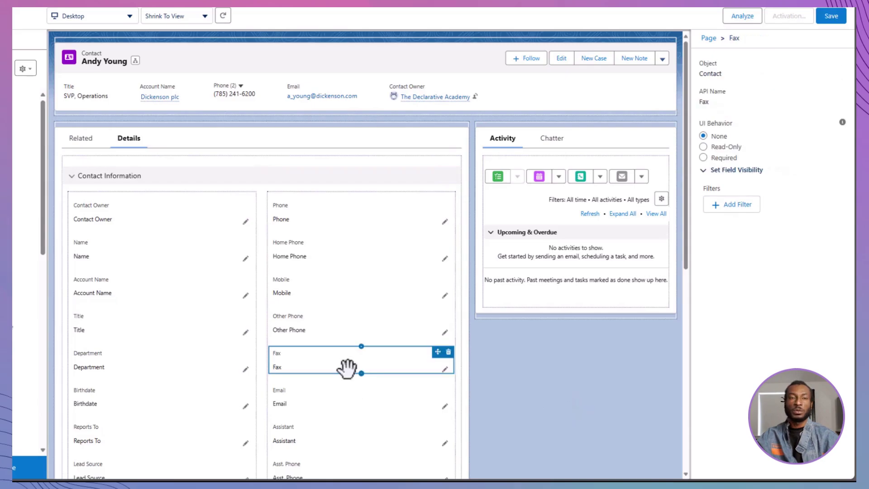
left_click(449, 353)
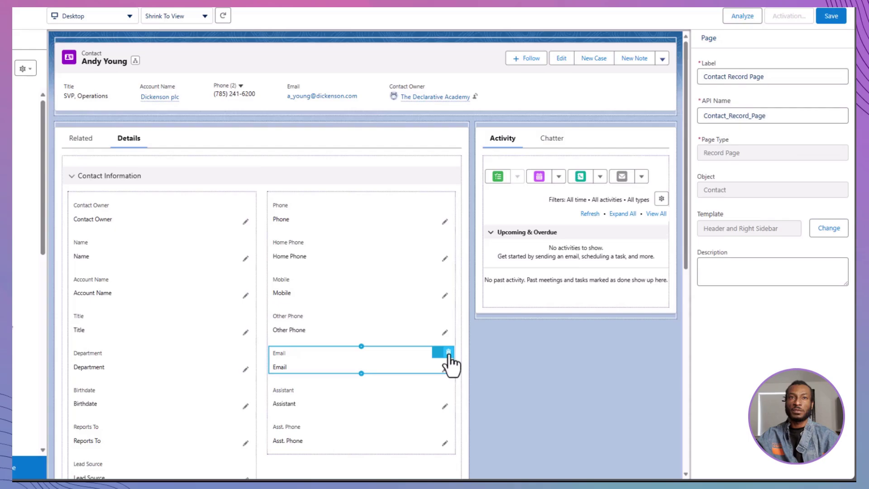
left_click(448, 315)
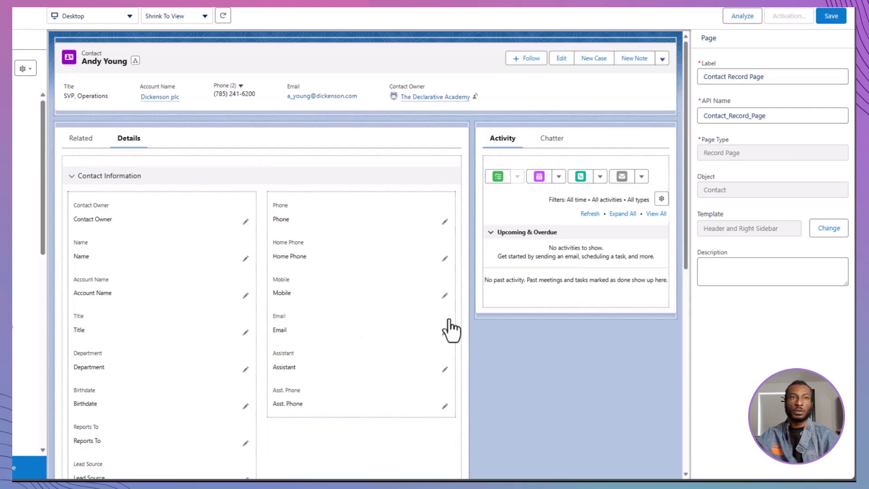
left_click(448, 245)
left_click(451, 257)
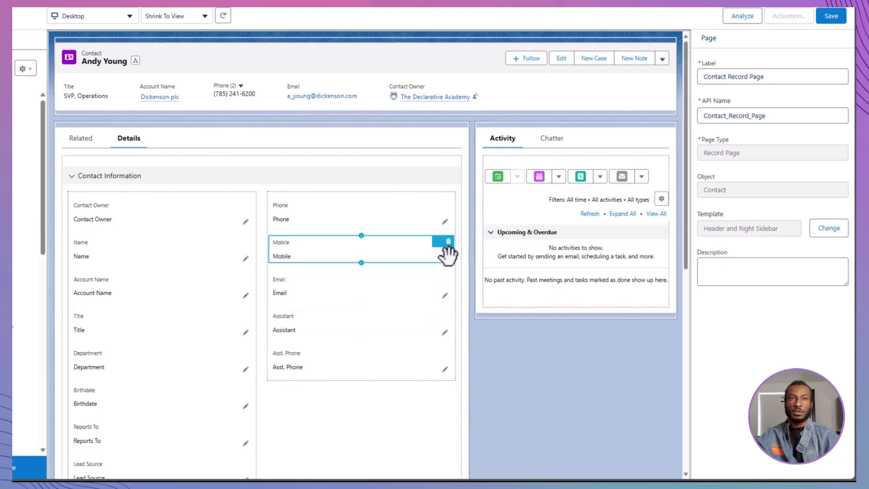
scroll(446, 252, "down", 3)
scroll(449, 256, "up", 3)
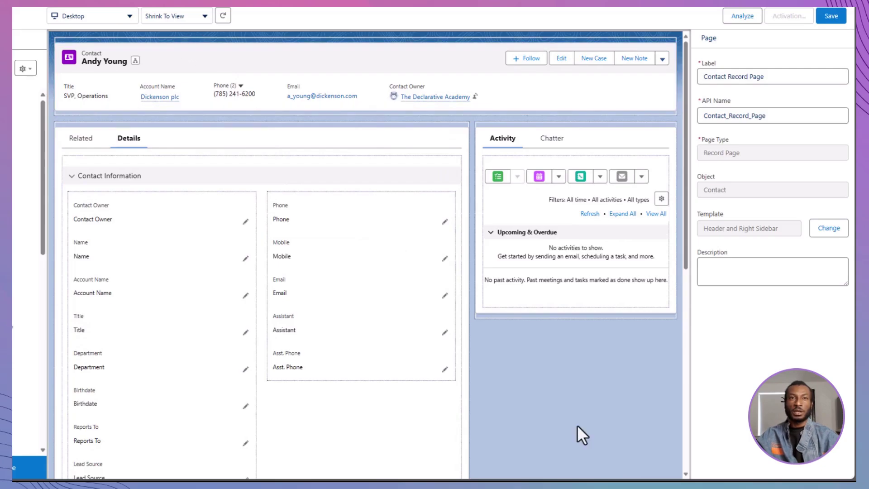
- Replace the Related tab's Related Lists component with a new one listing Files
left_click(81, 141)
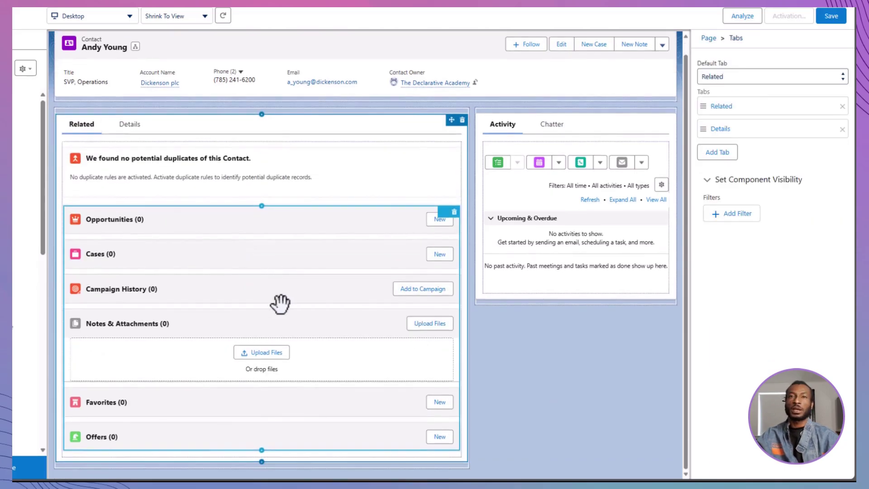
left_click(278, 301)
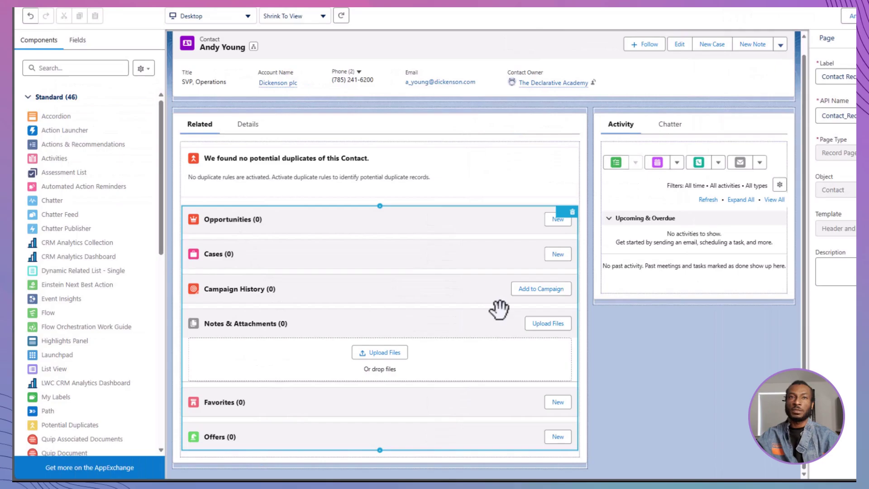
left_click(573, 215)
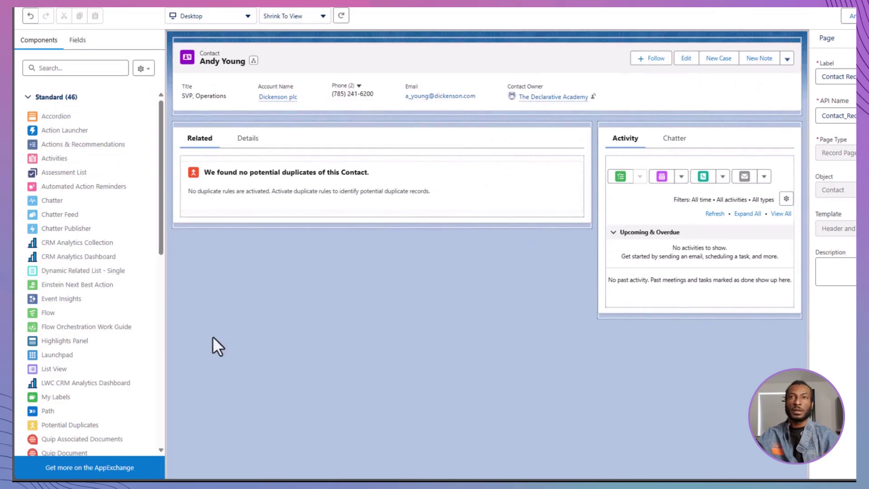
scroll(116, 317, "down", 6)
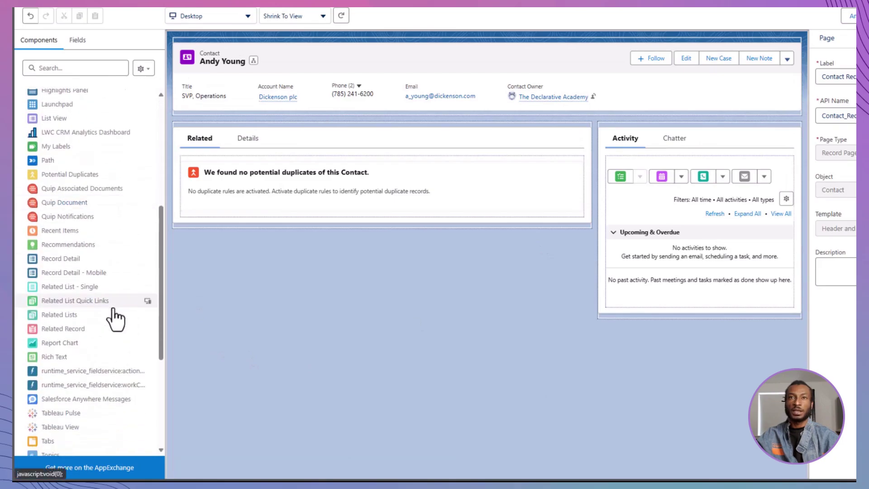
scroll(109, 312, "down", 3)
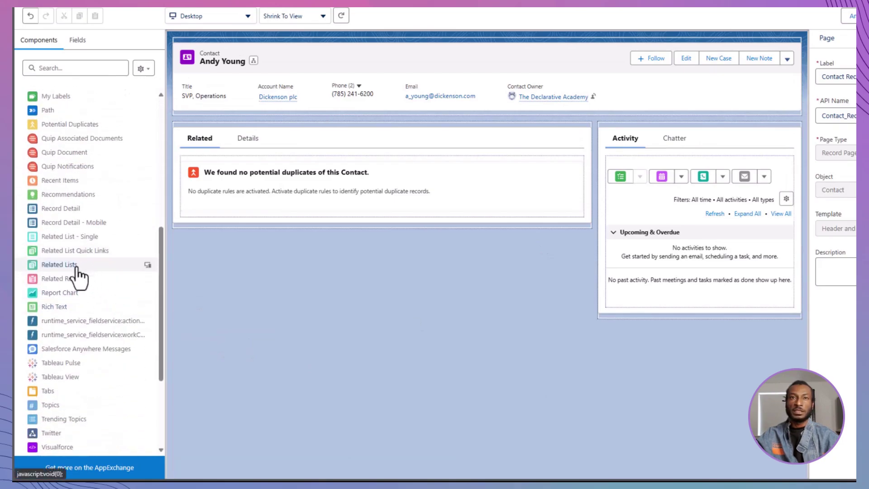
left_click_drag(76, 266, 325, 252)
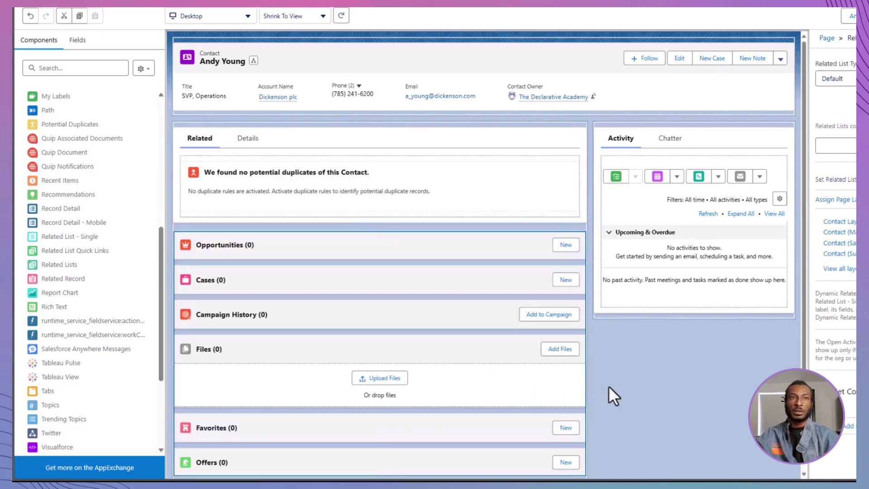
scroll(613, 389, "down", 1)
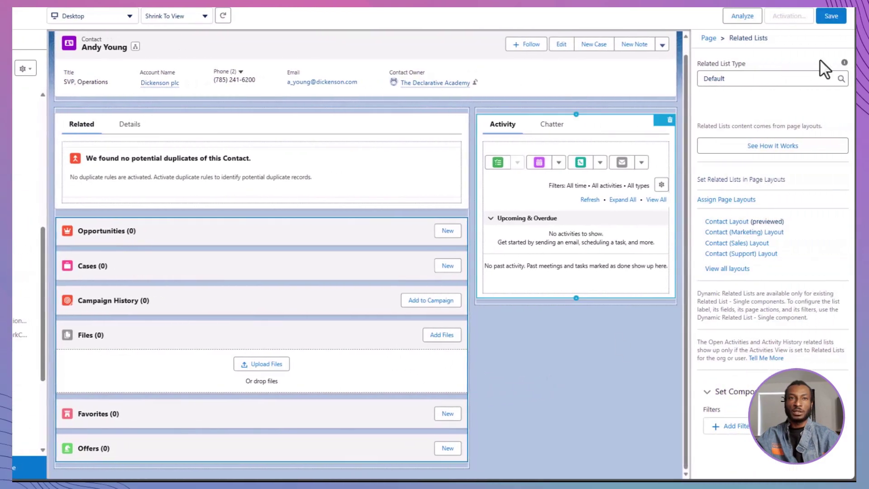
- Save the Contact Record Page and activate it as org default for desktop and phone
left_click(835, 18)
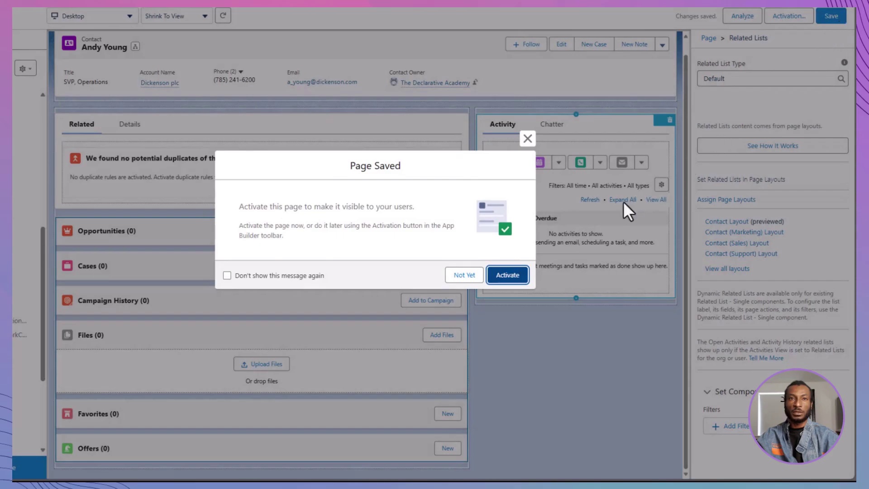
left_click(502, 277)
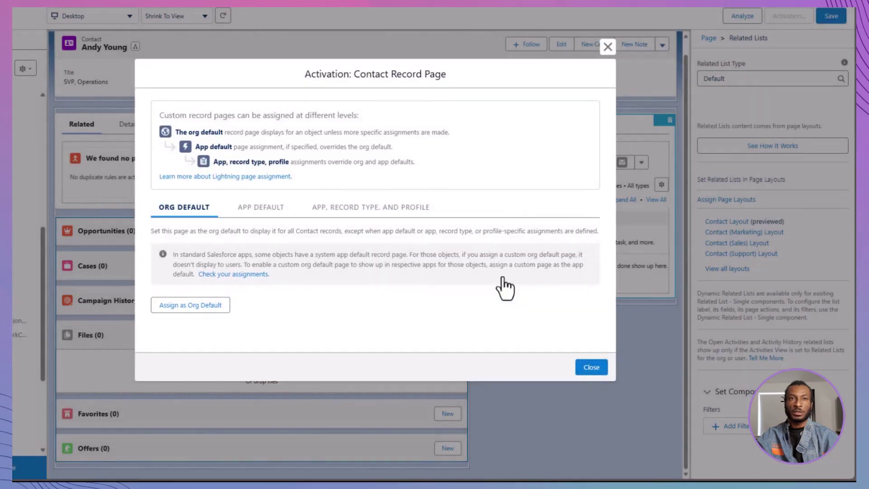
left_click(203, 304)
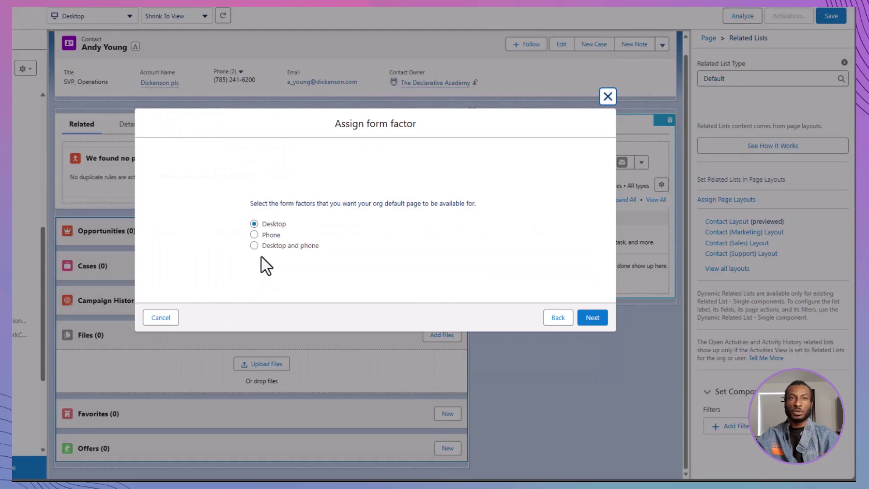
left_click(268, 245)
left_click(591, 316)
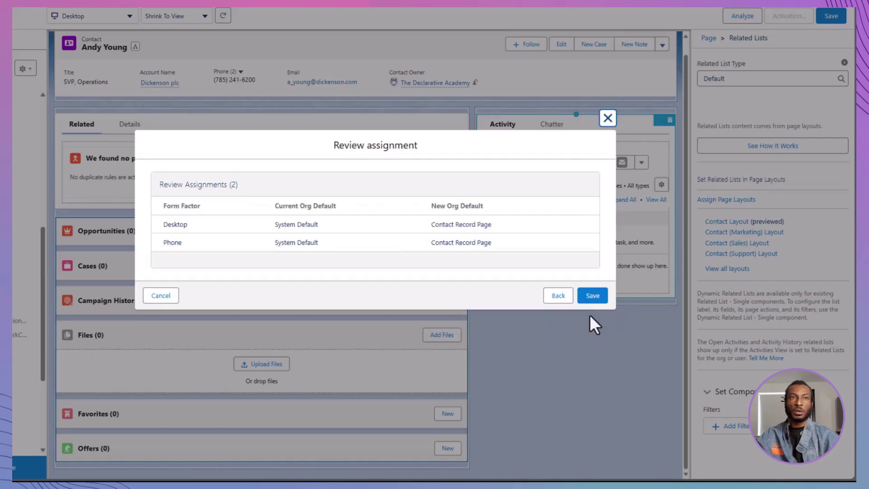
left_click(593, 296)
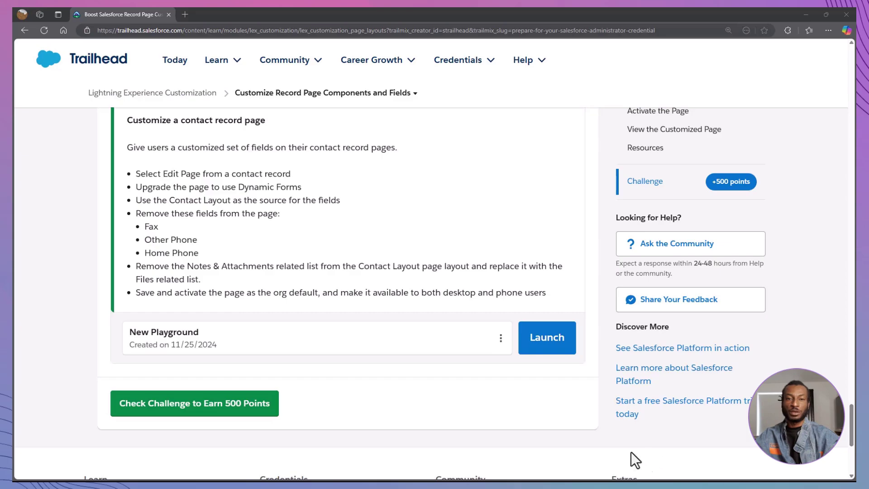
- Run Check Challenge on the contact record page unit to earn 500 points
left_click(256, 407)
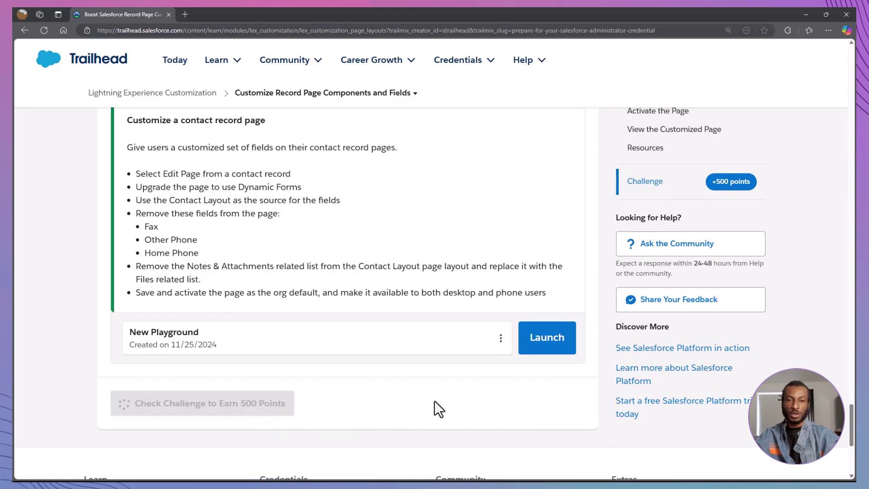